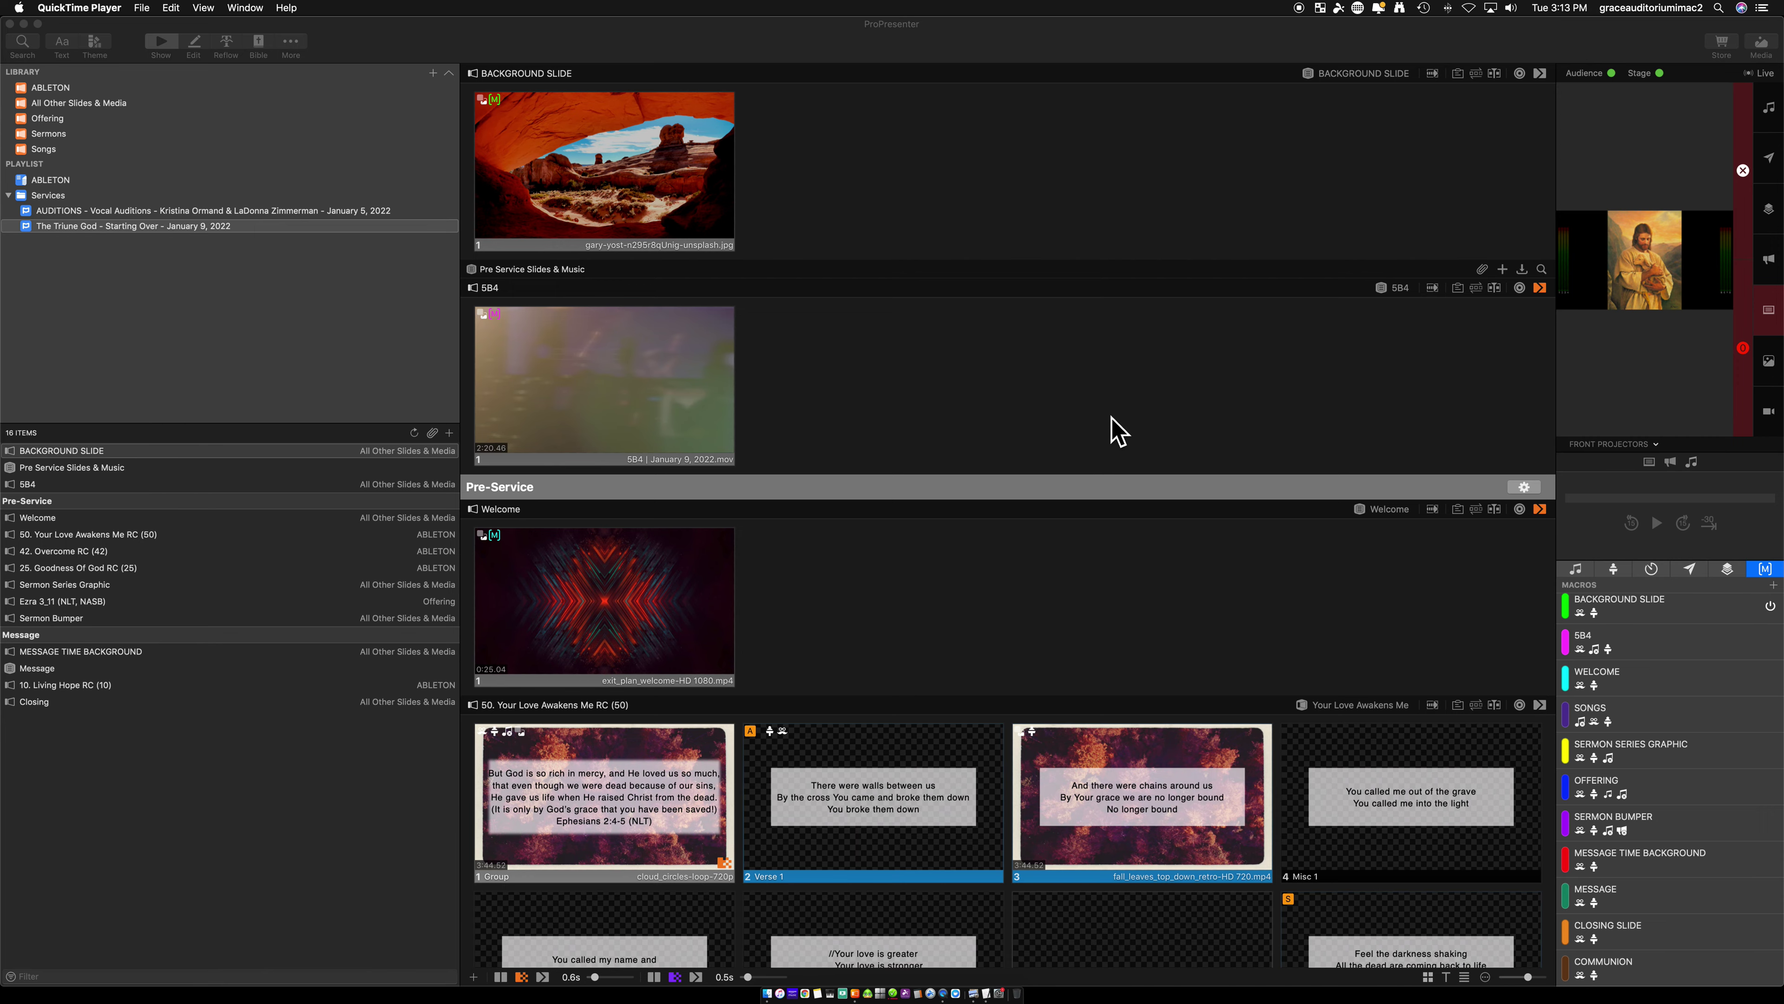
Bring up Mission Control to see all open windows, leave it, then reopen it
key("ctrl+Up")
left_click(1560, 638)
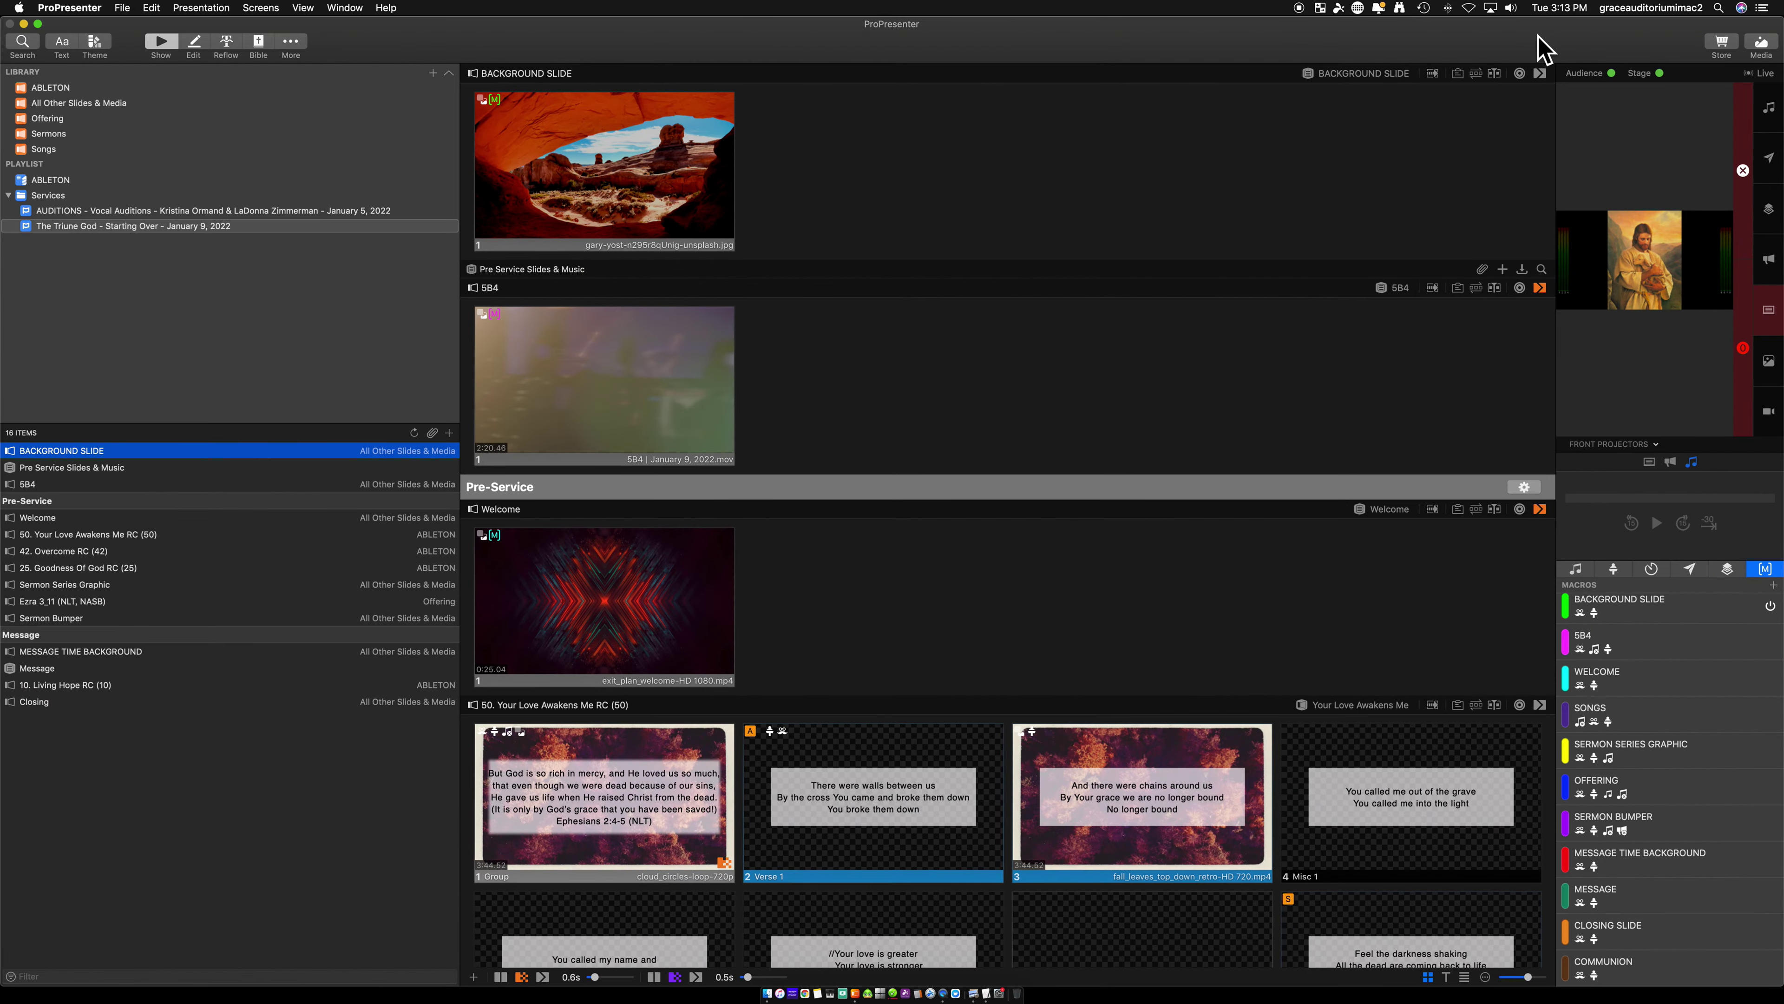
key("ctrl+Up")
Open COMPUTER CHECKLIST.pdf and arrange it beside the Stream Deck window to review it
left_click(1510, 43)
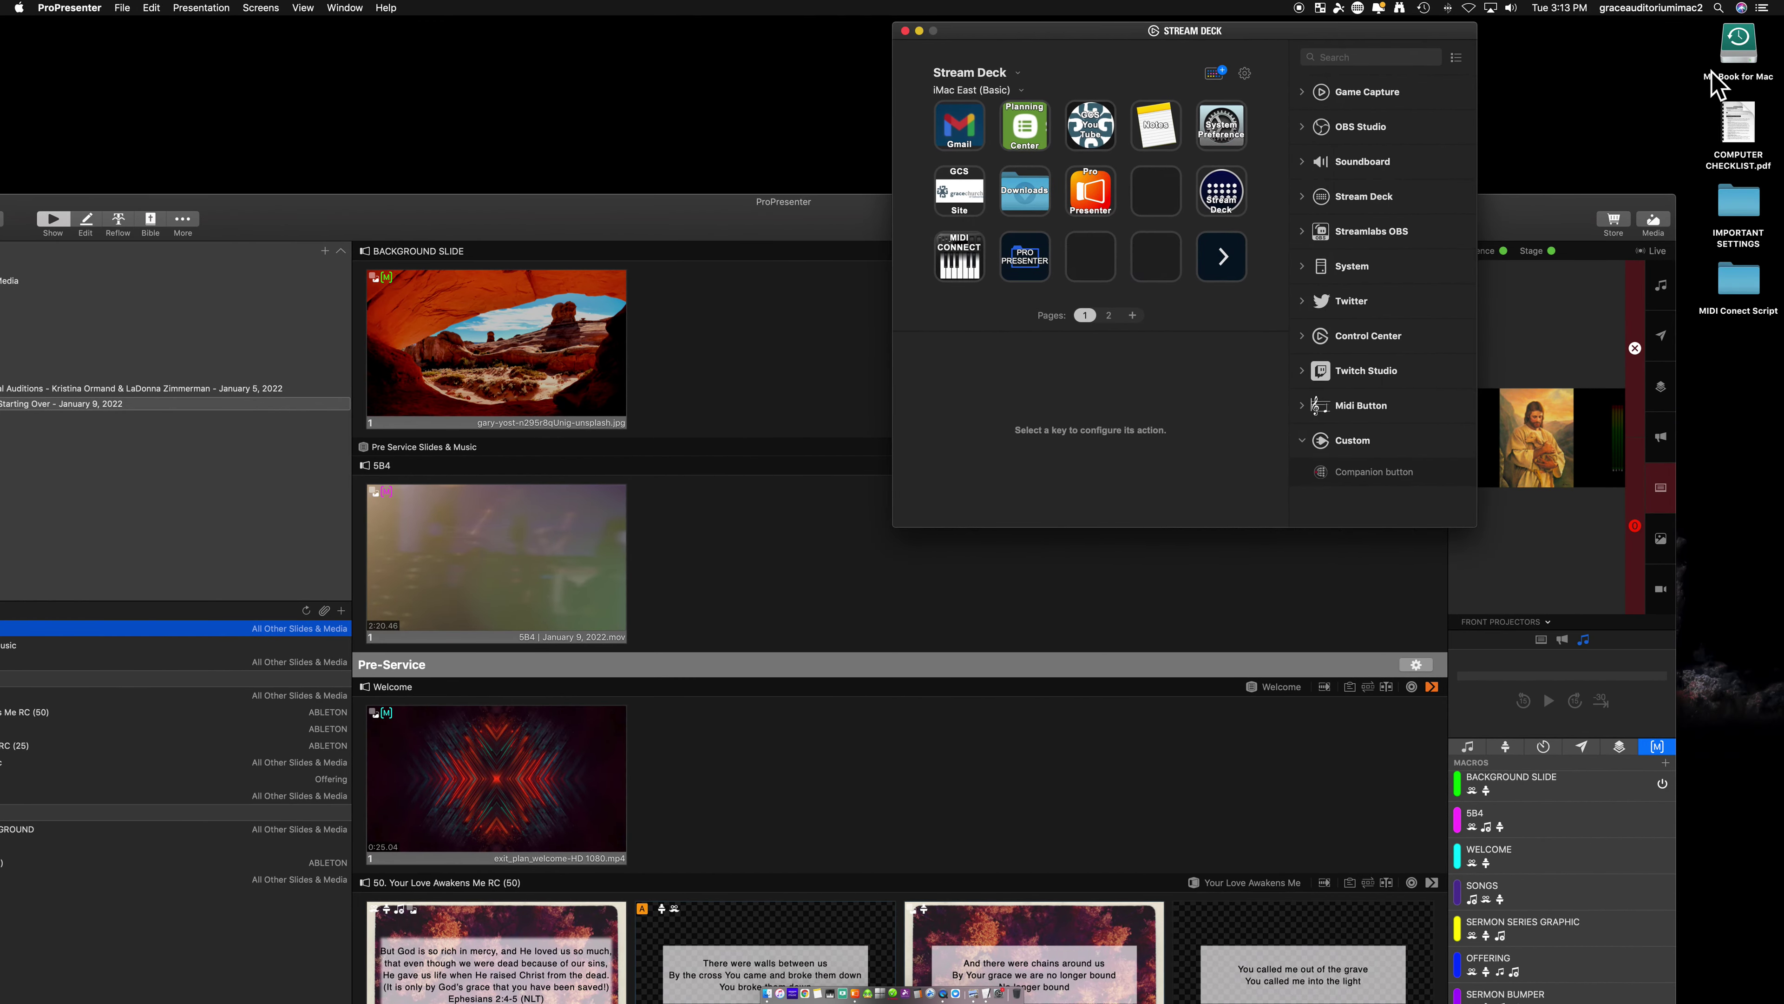
double_click(1754, 126)
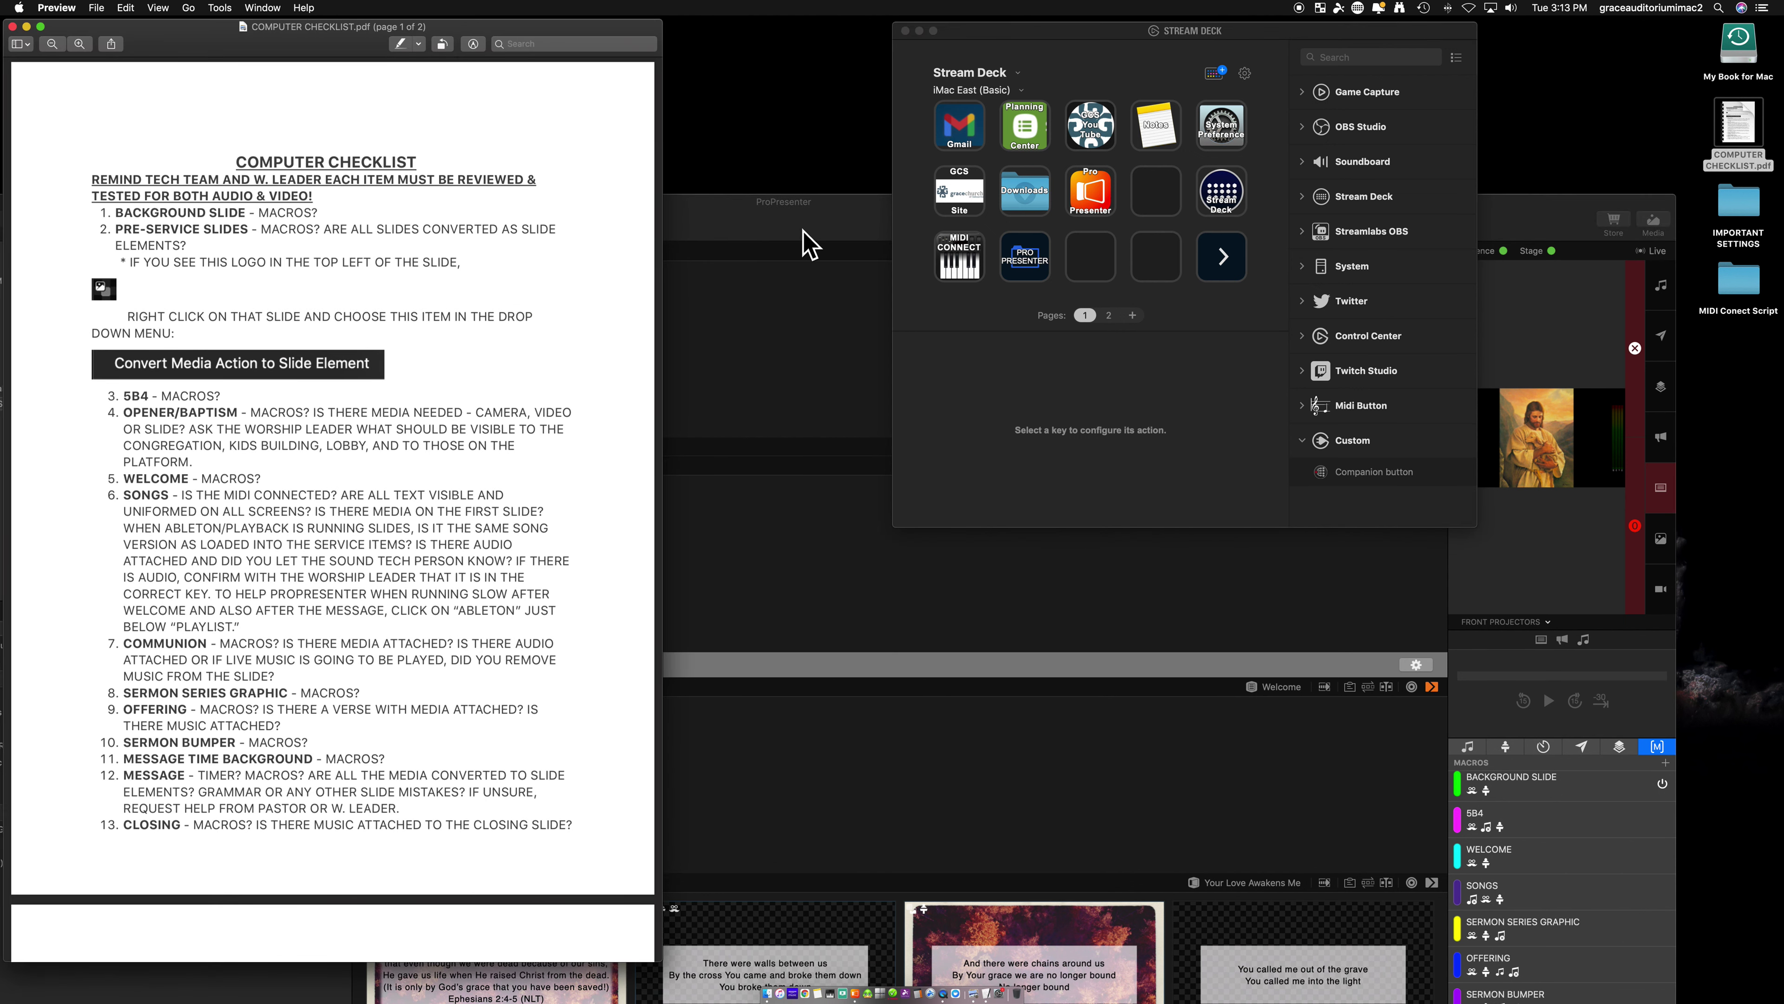
left_click_drag(563, 30, 618, 30)
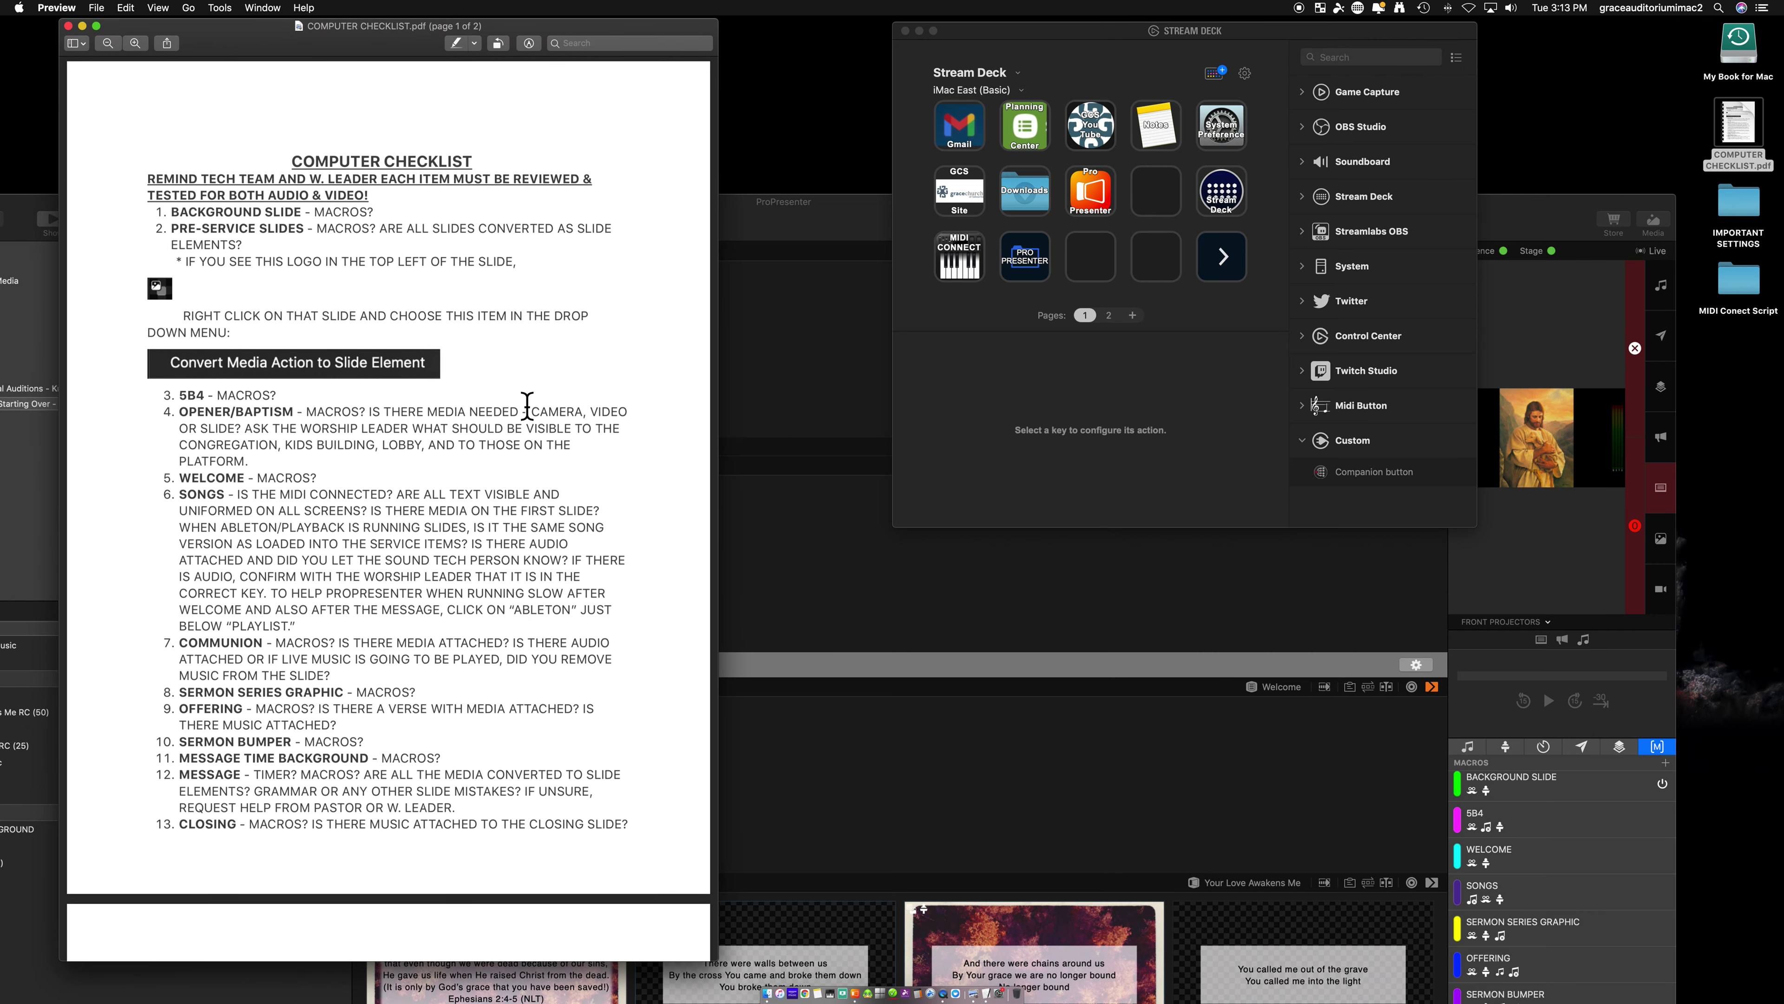
left_click_drag(998, 33, 907, 29)
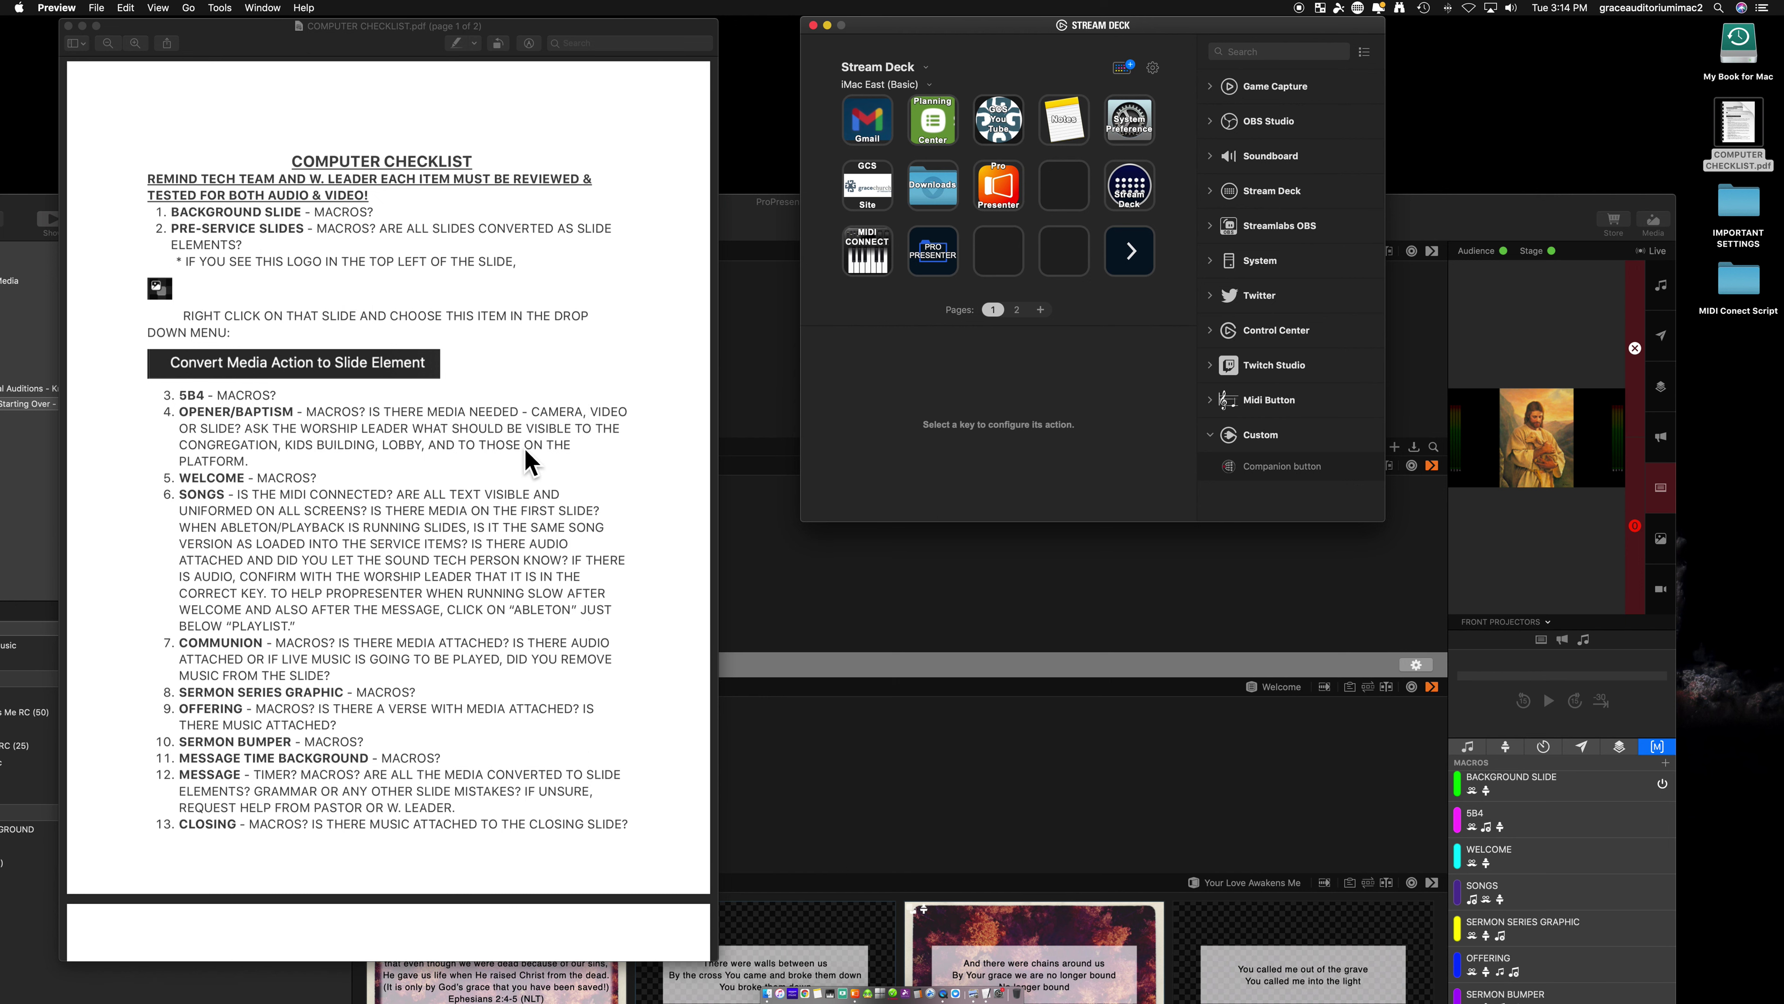
scroll(531, 461, "down", 5)
scroll(531, 462, "up", 4)
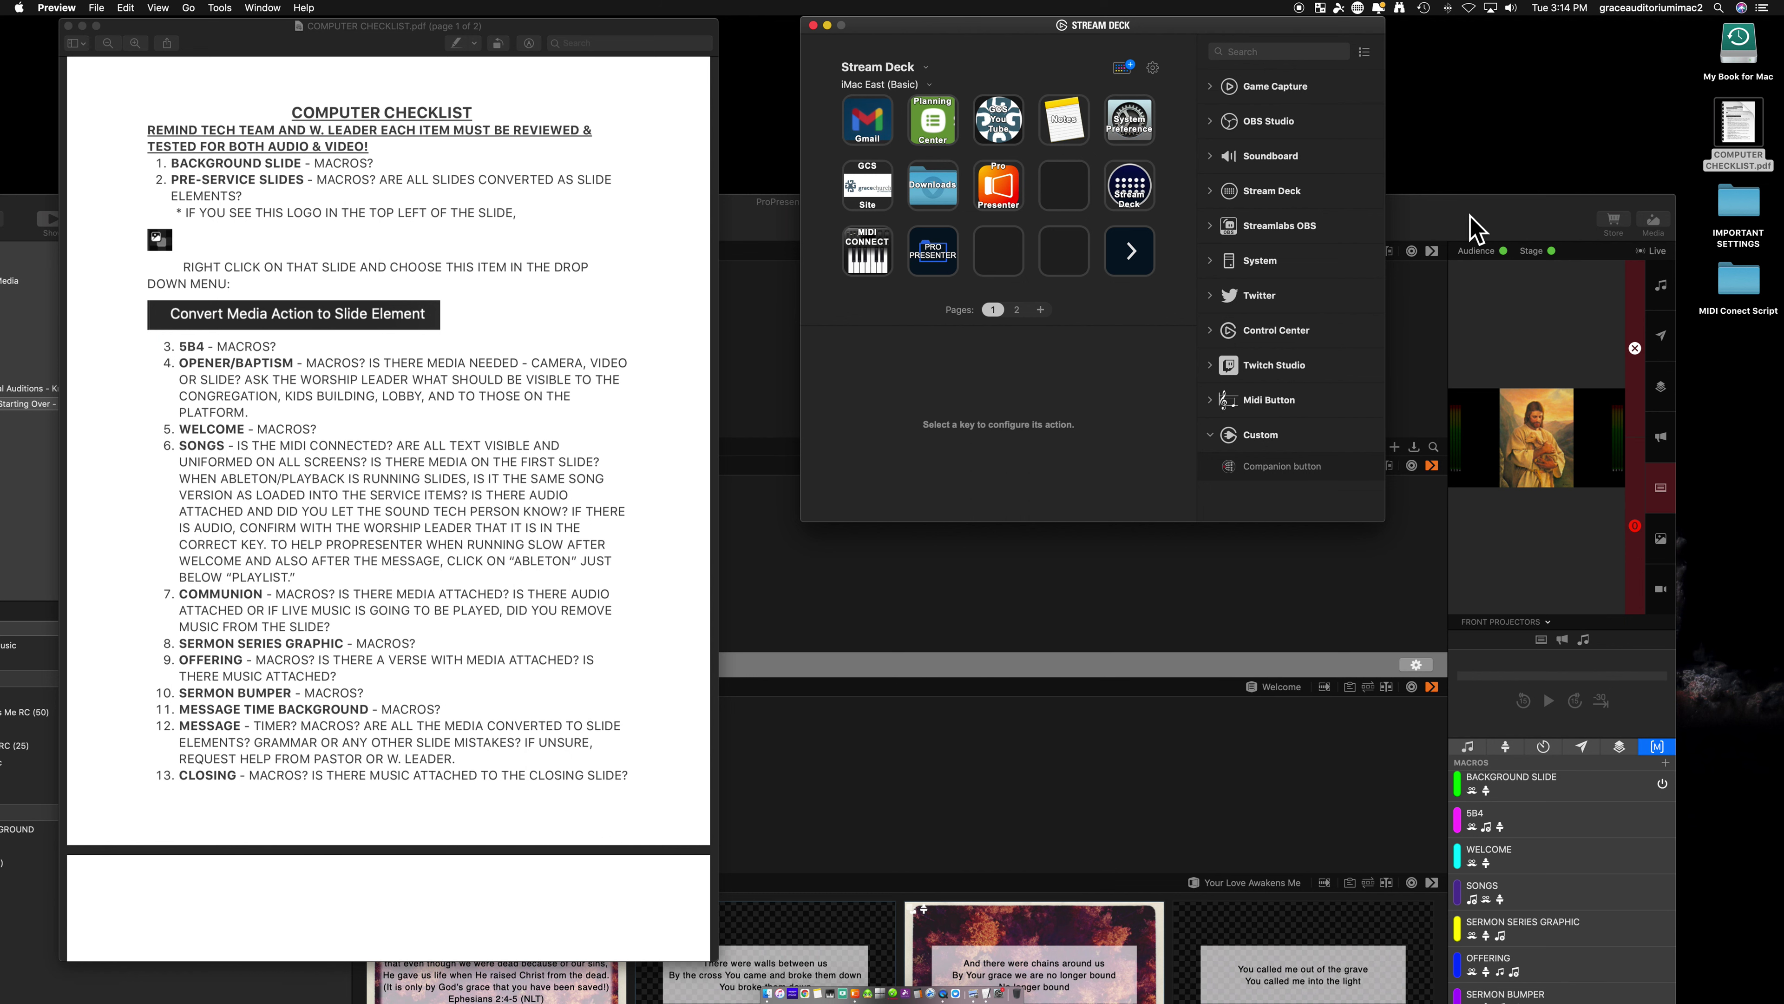
Bring ProPresenter back to the front and maximize it to fill the screen
left_click(1470, 228)
left_click_drag(1444, 226, 1452, 59)
double_click(1449, 49)
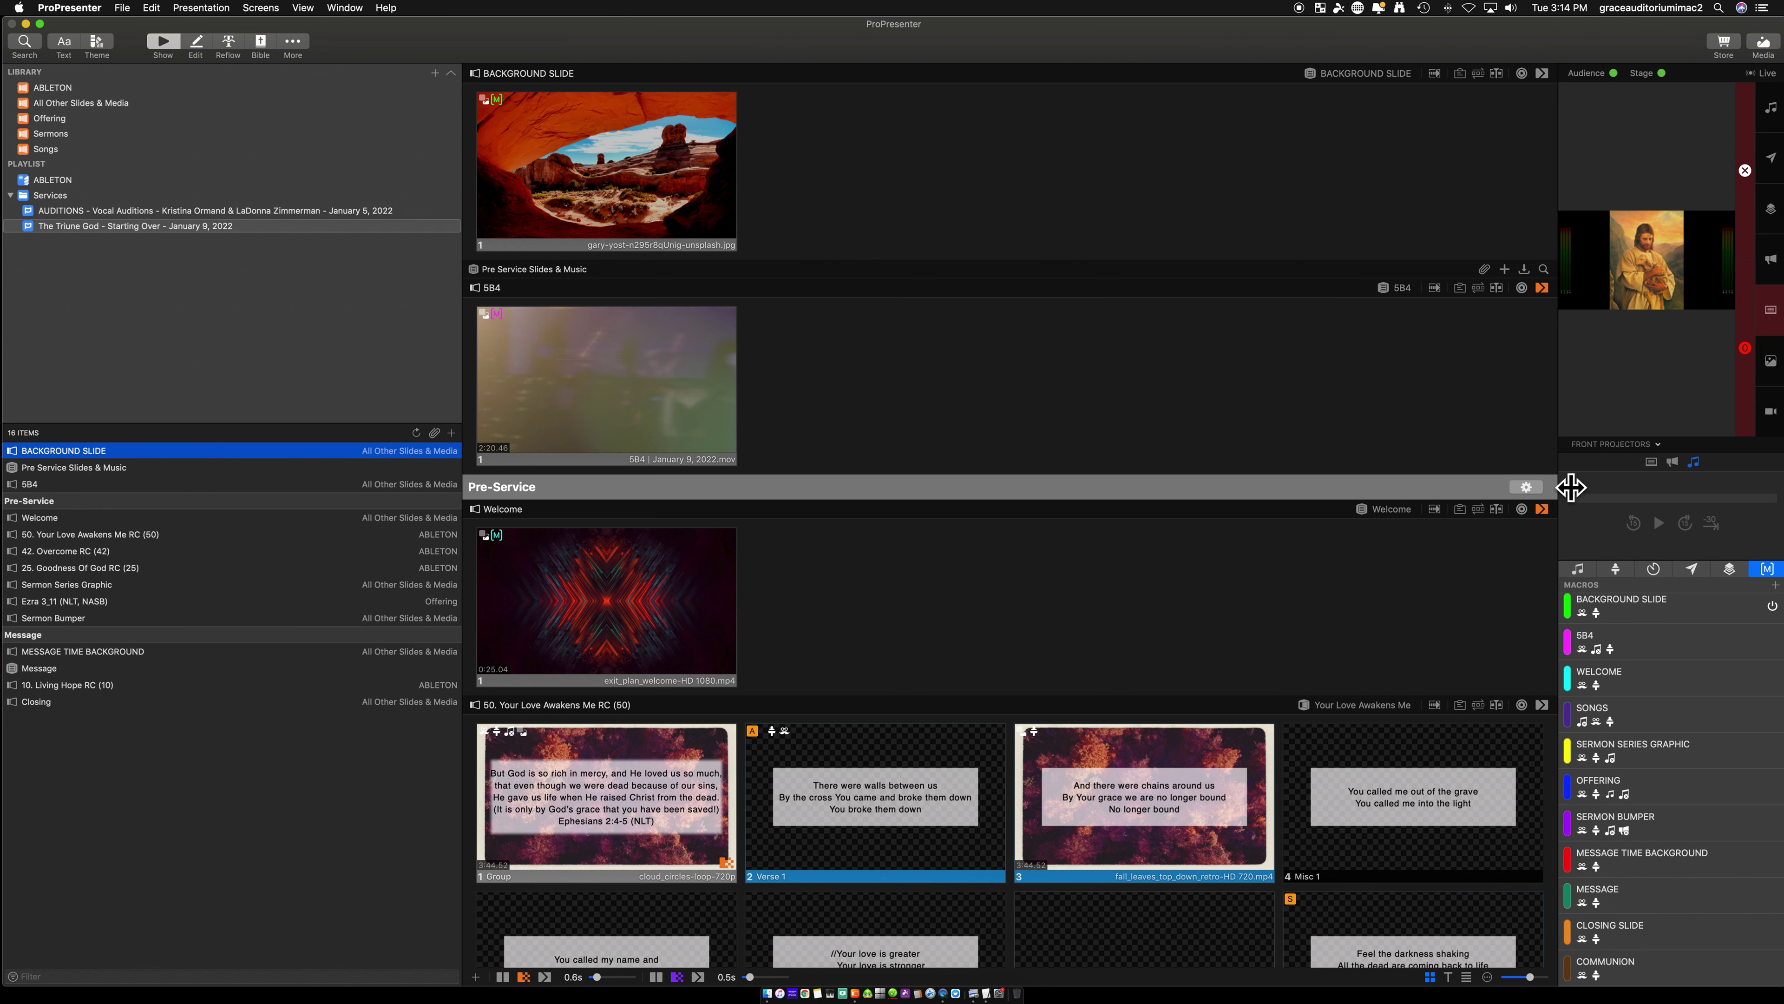
Widen the preview and macros panel, glance at Audio, then return to the Macros list
left_click_drag(1571, 487, 1420, 490)
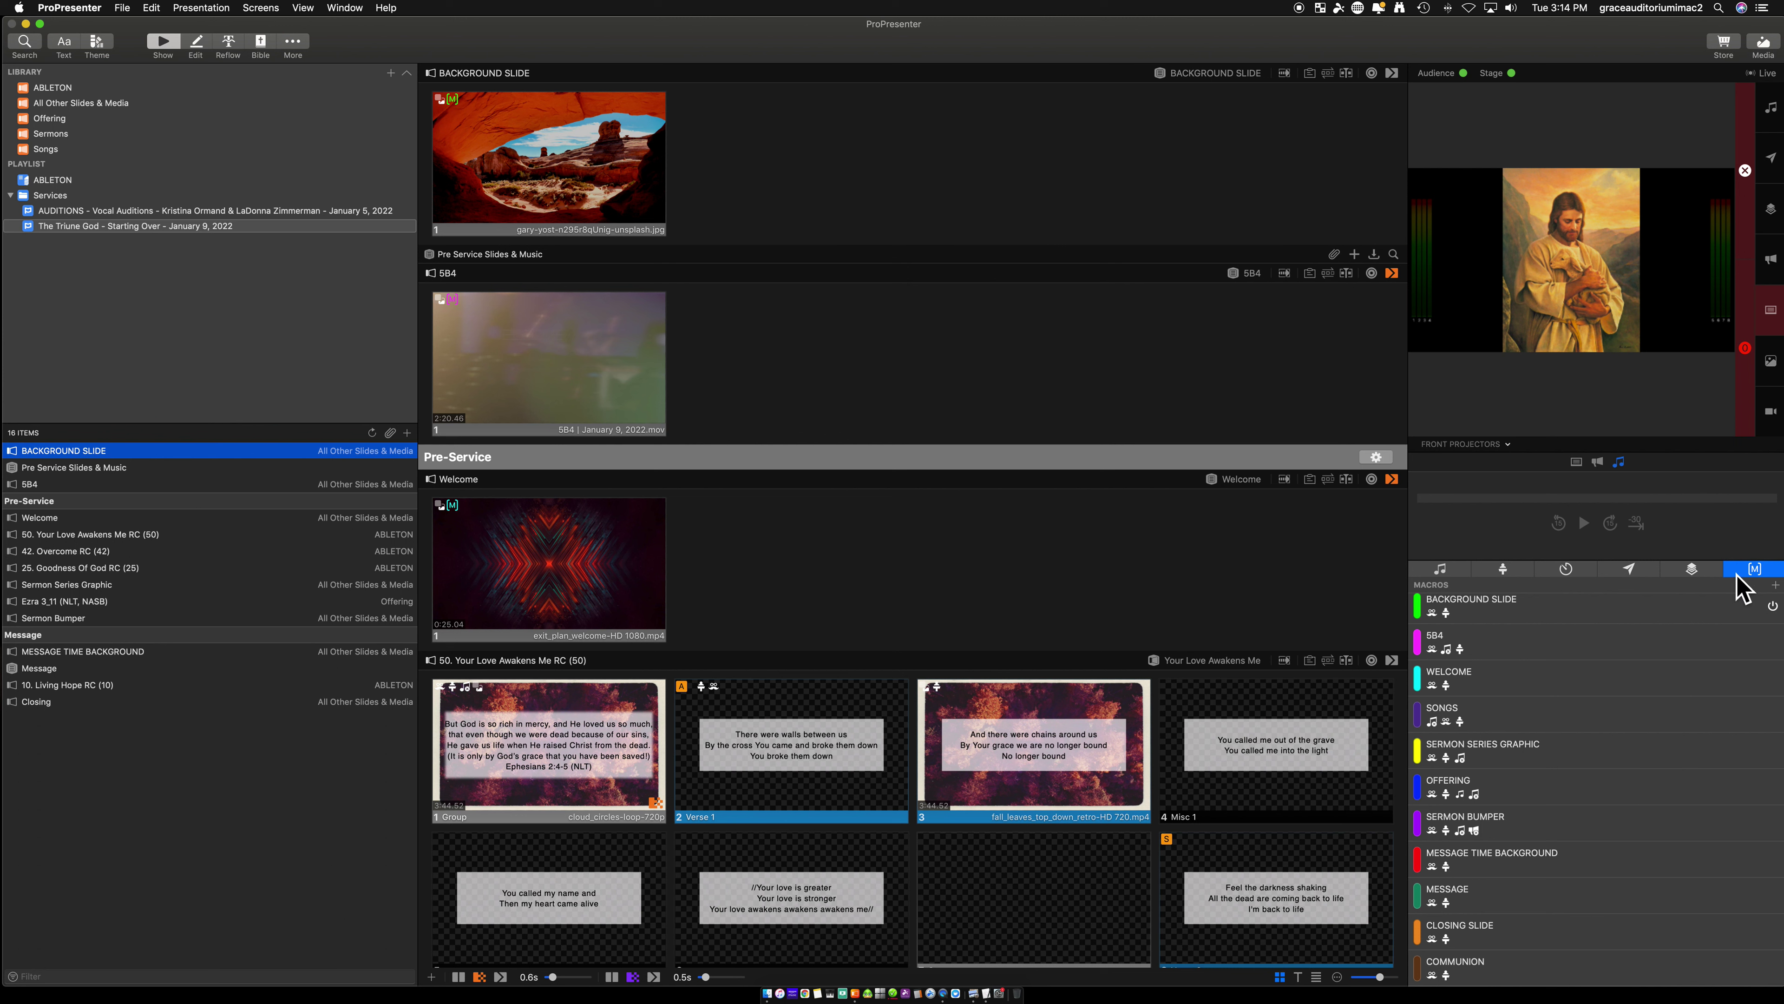
left_click(1460, 572)
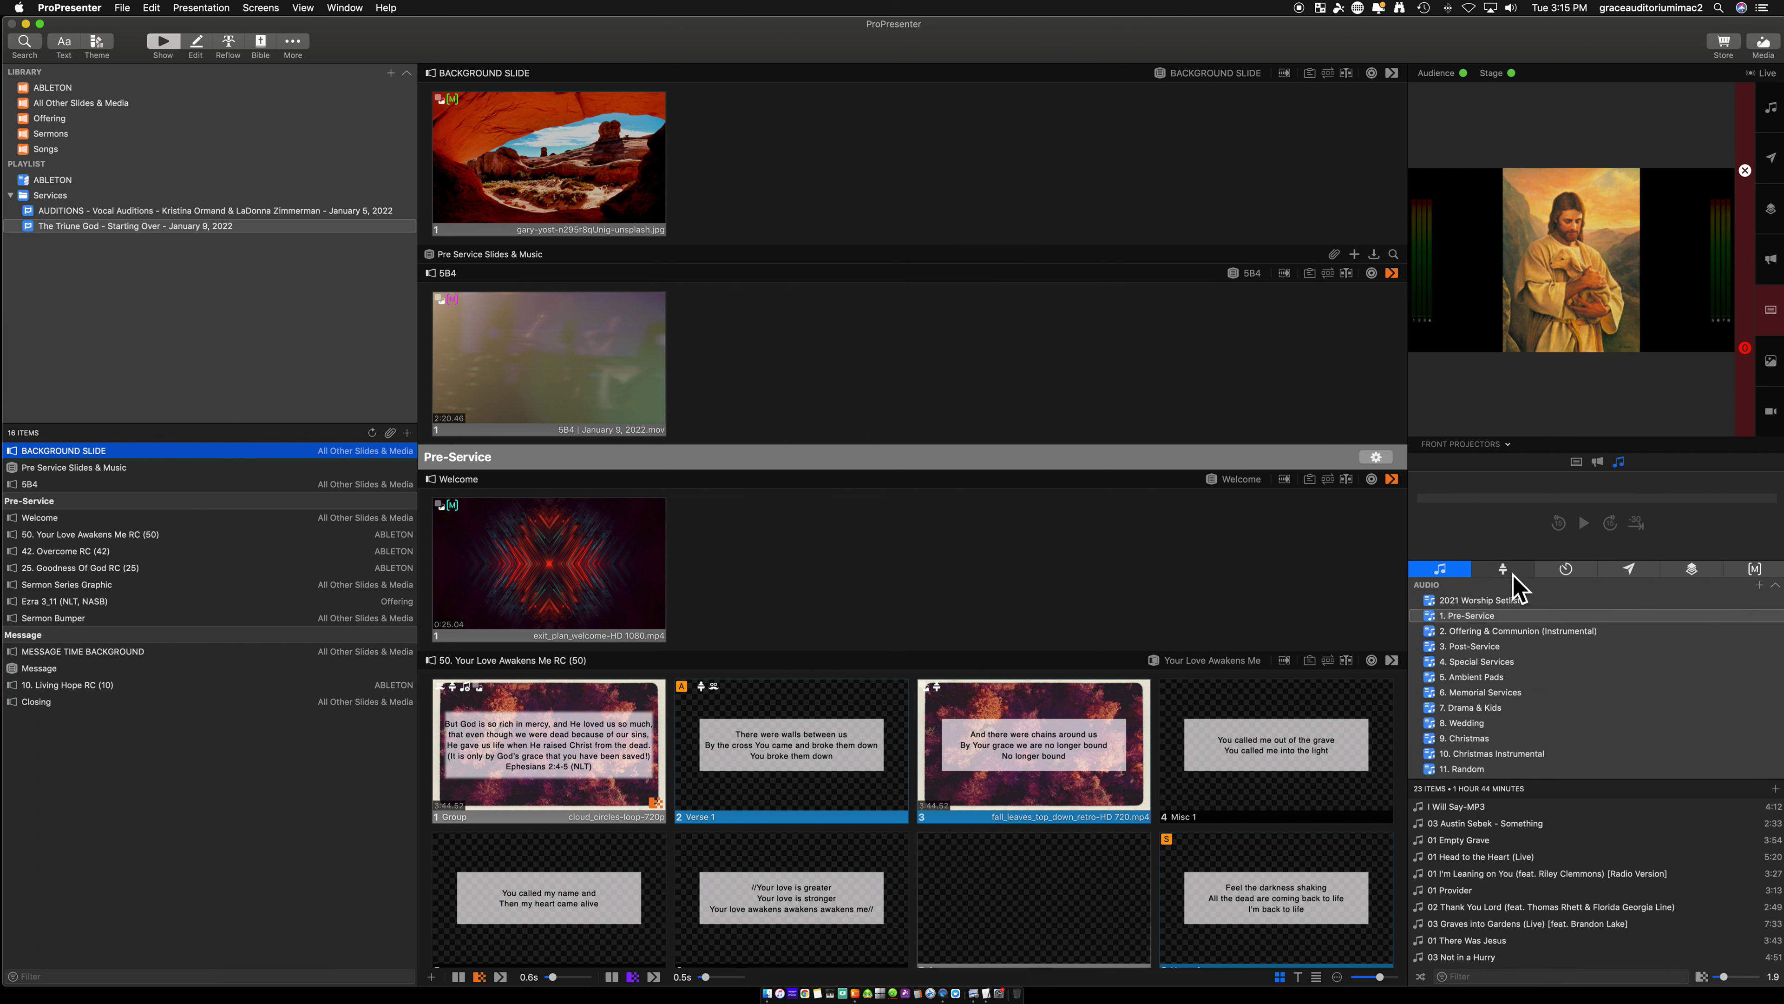
left_click(1754, 568)
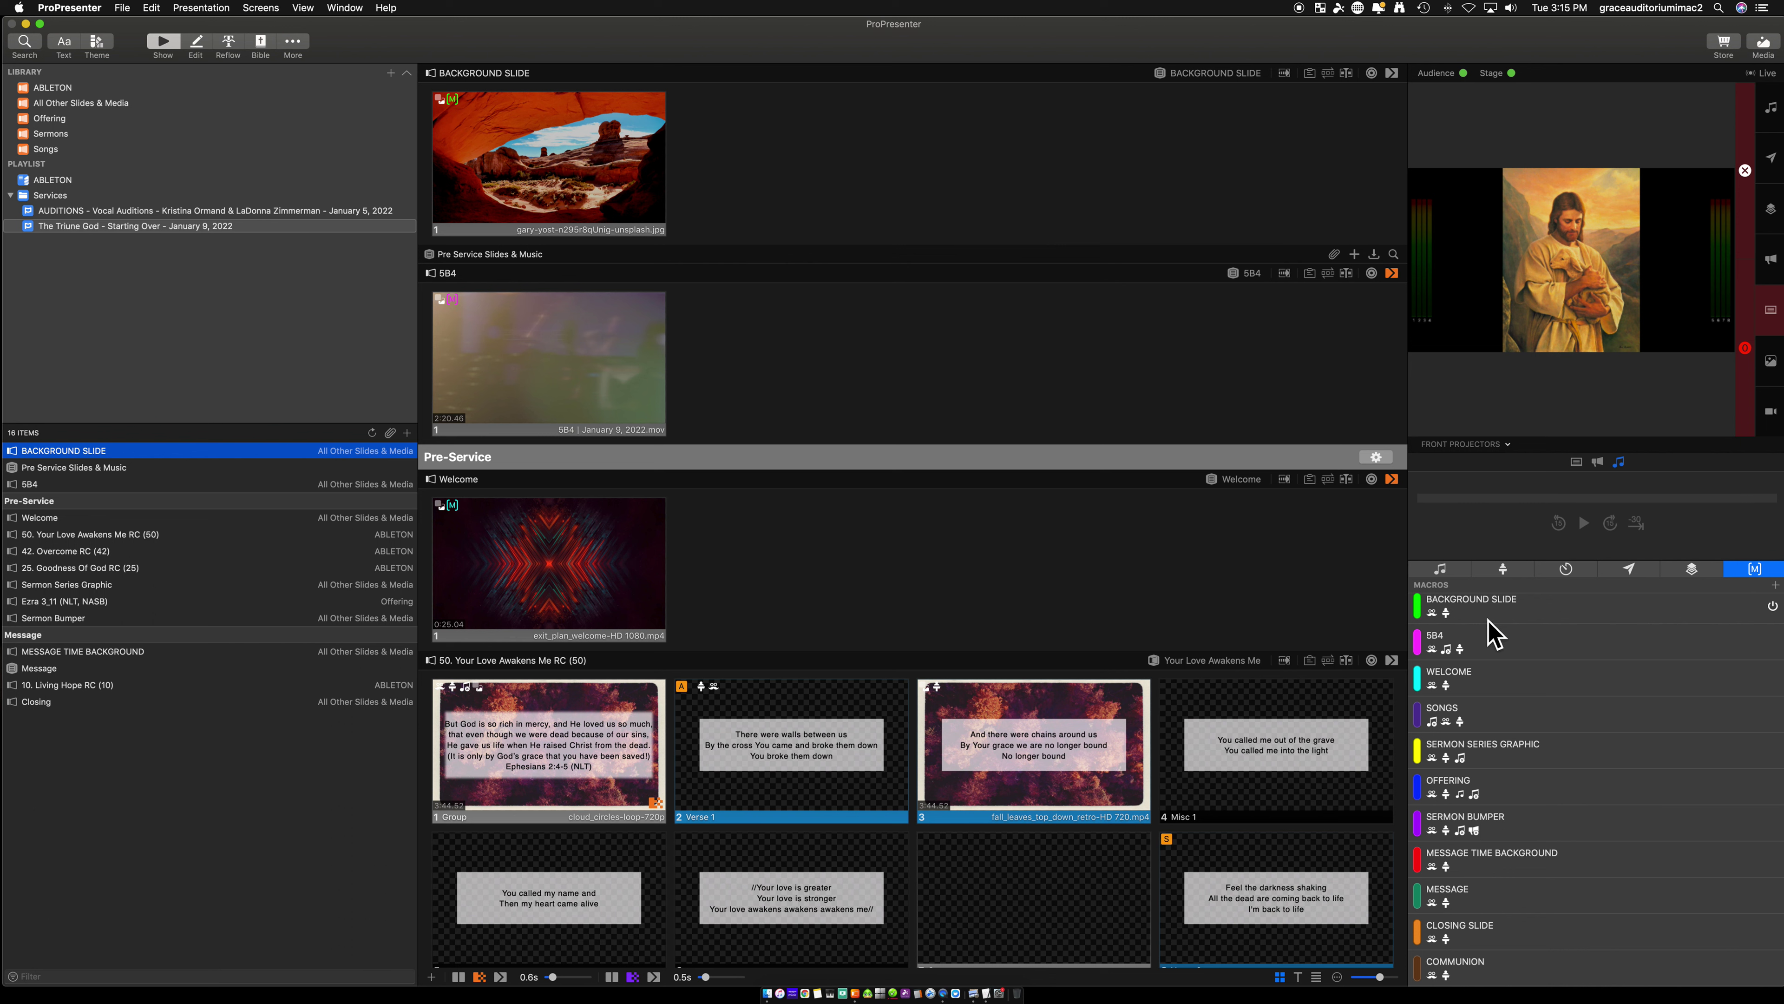
scroll(1473, 629, "up", 1)
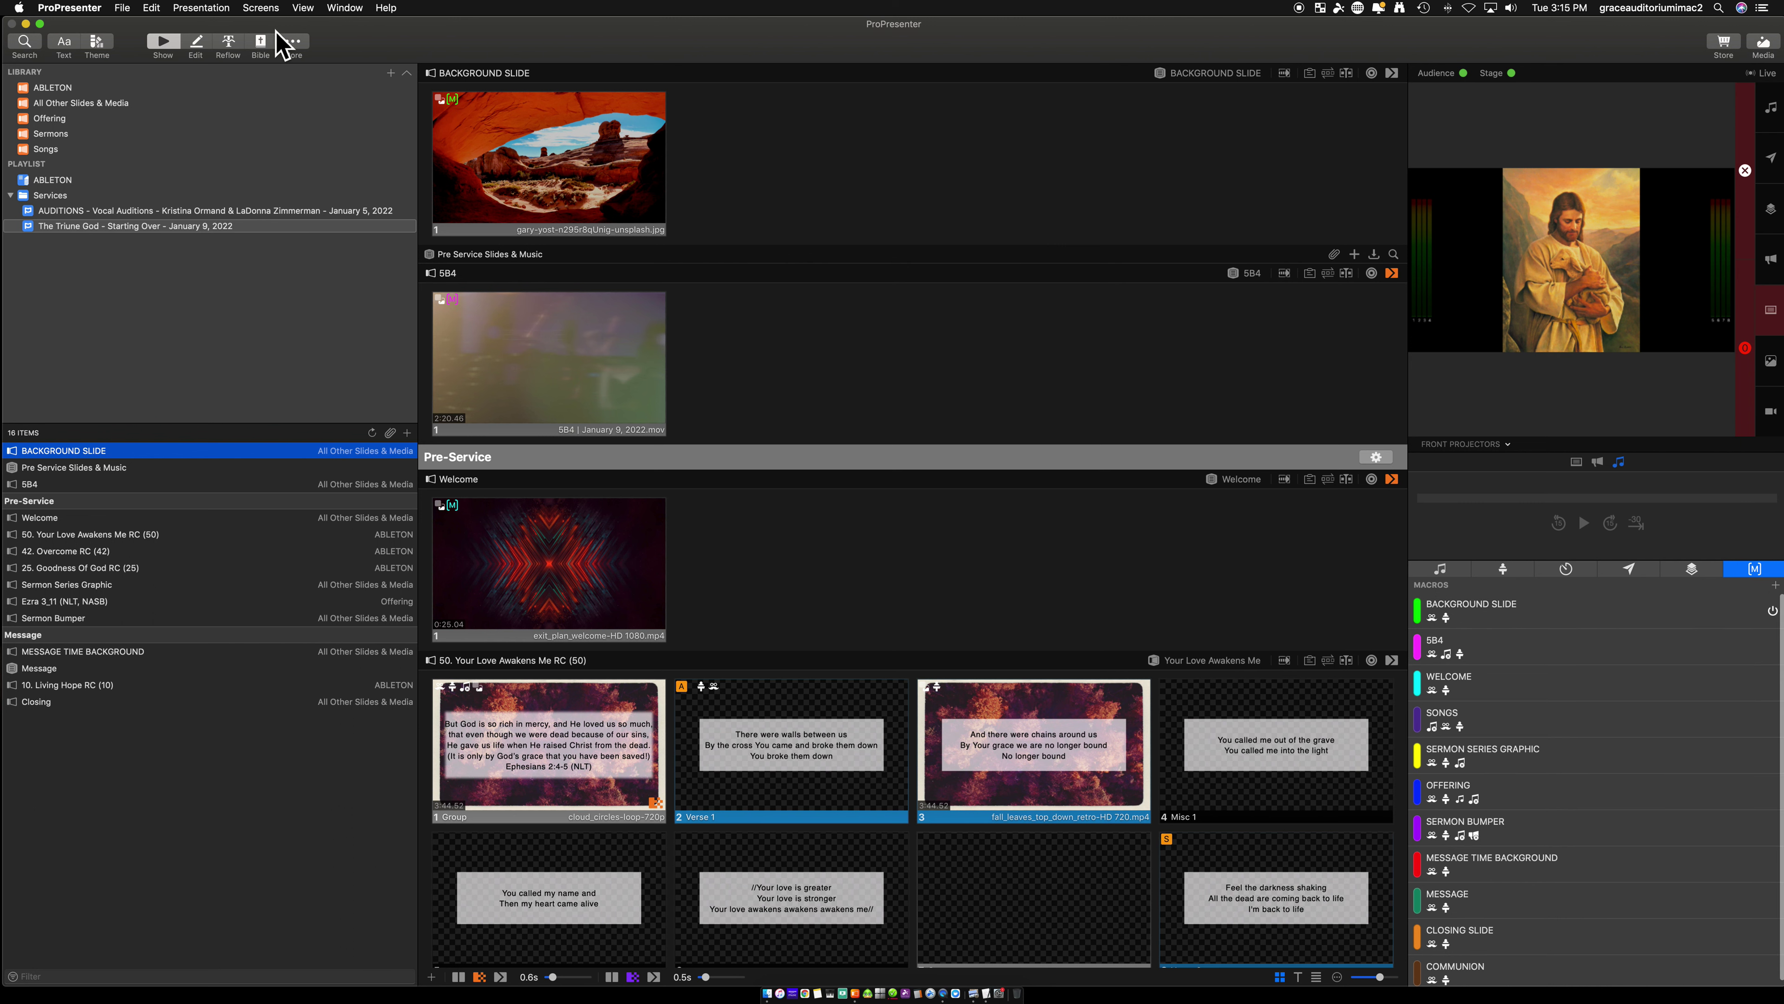
Remove the BACKGROUND SLIDE macro action from the background slide
right_click(520, 173)
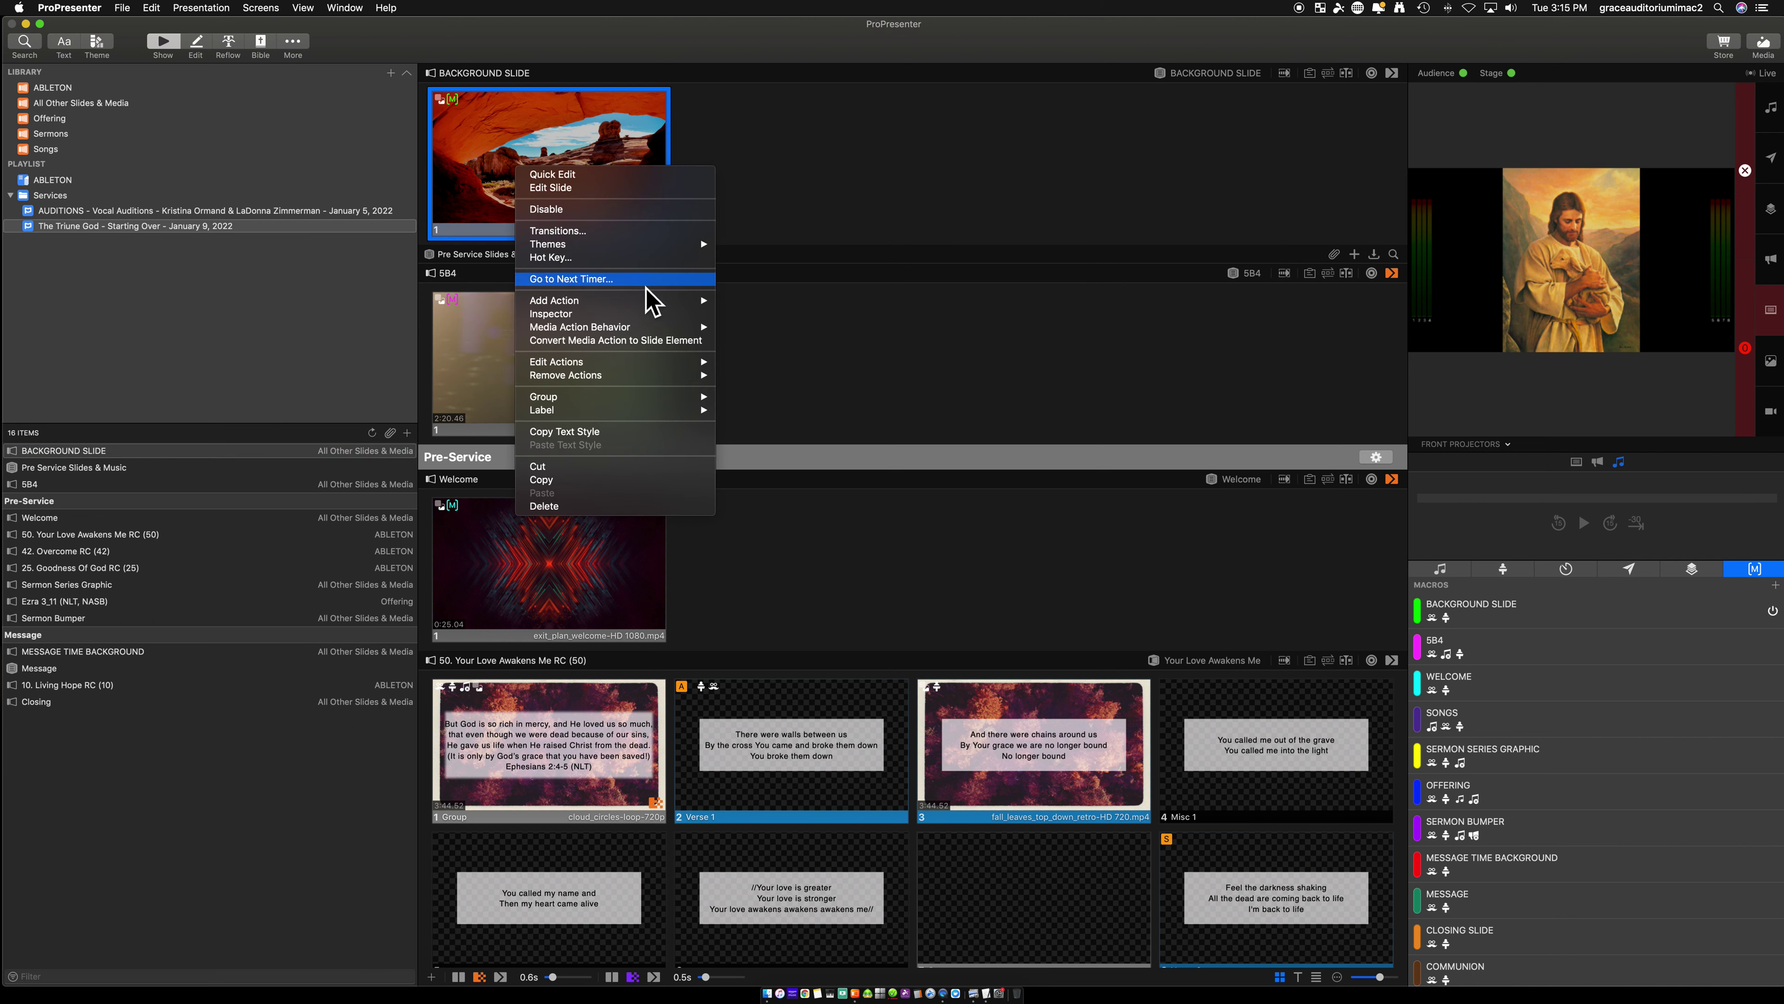
mouse_move(632, 375)
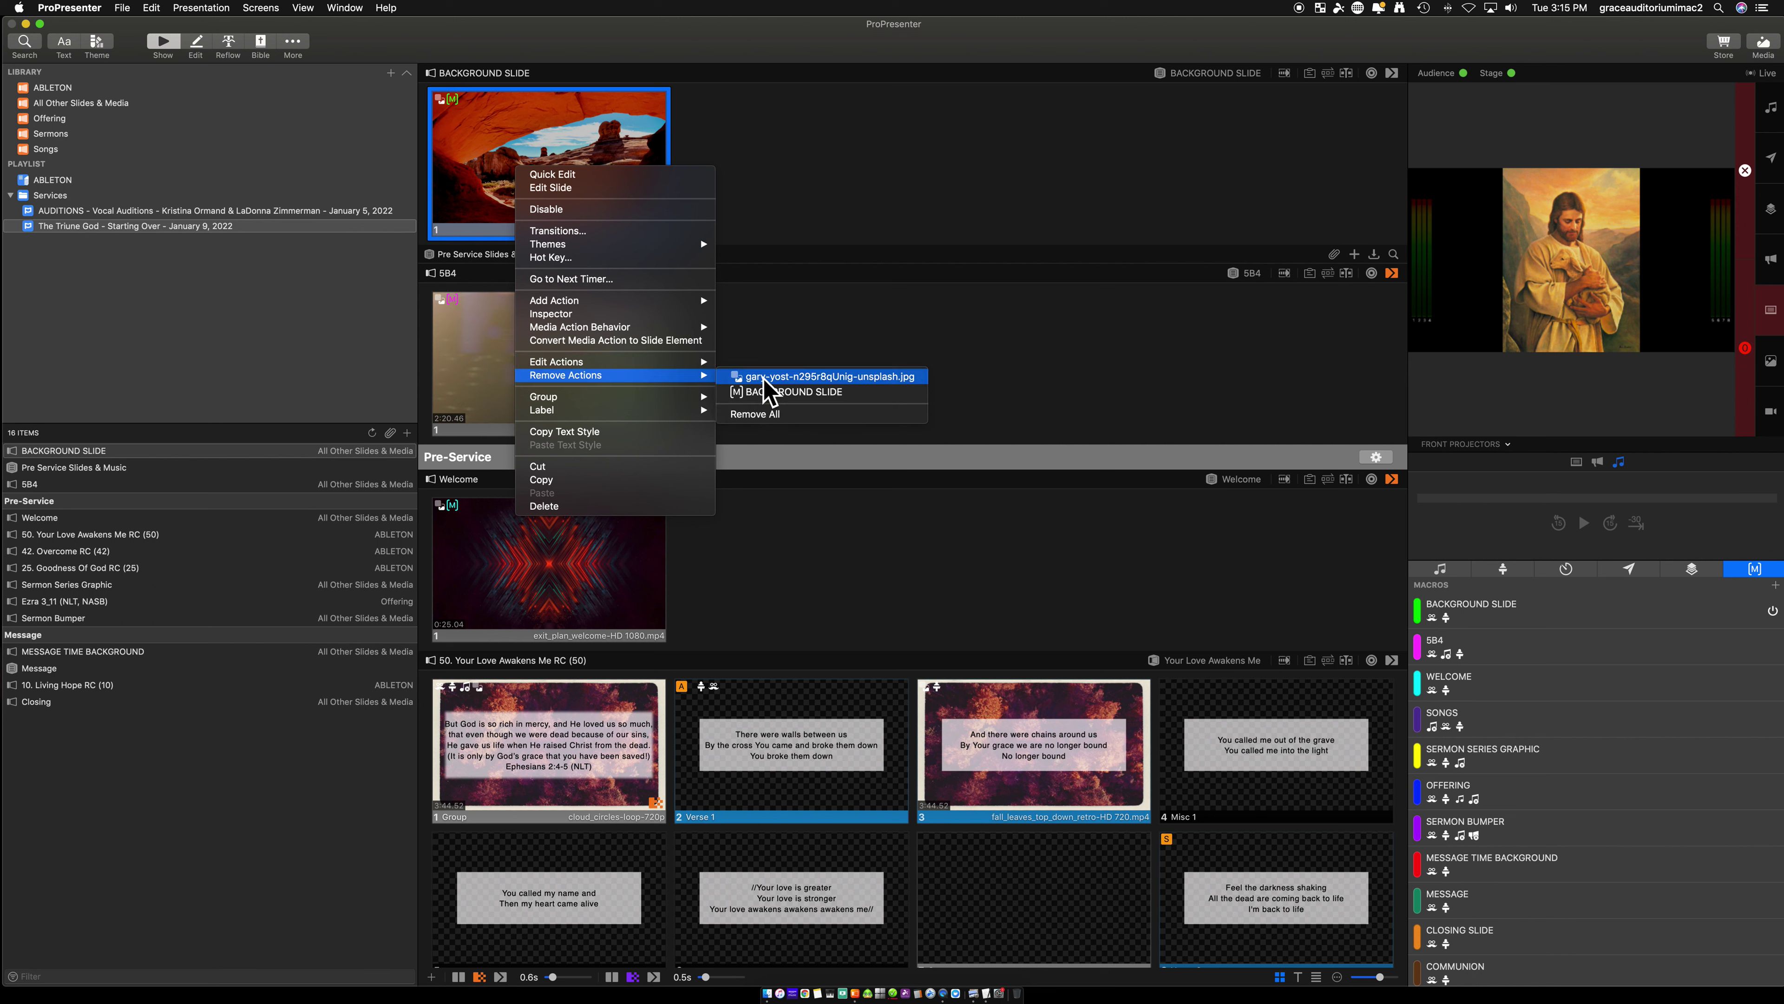
left_click(766, 394)
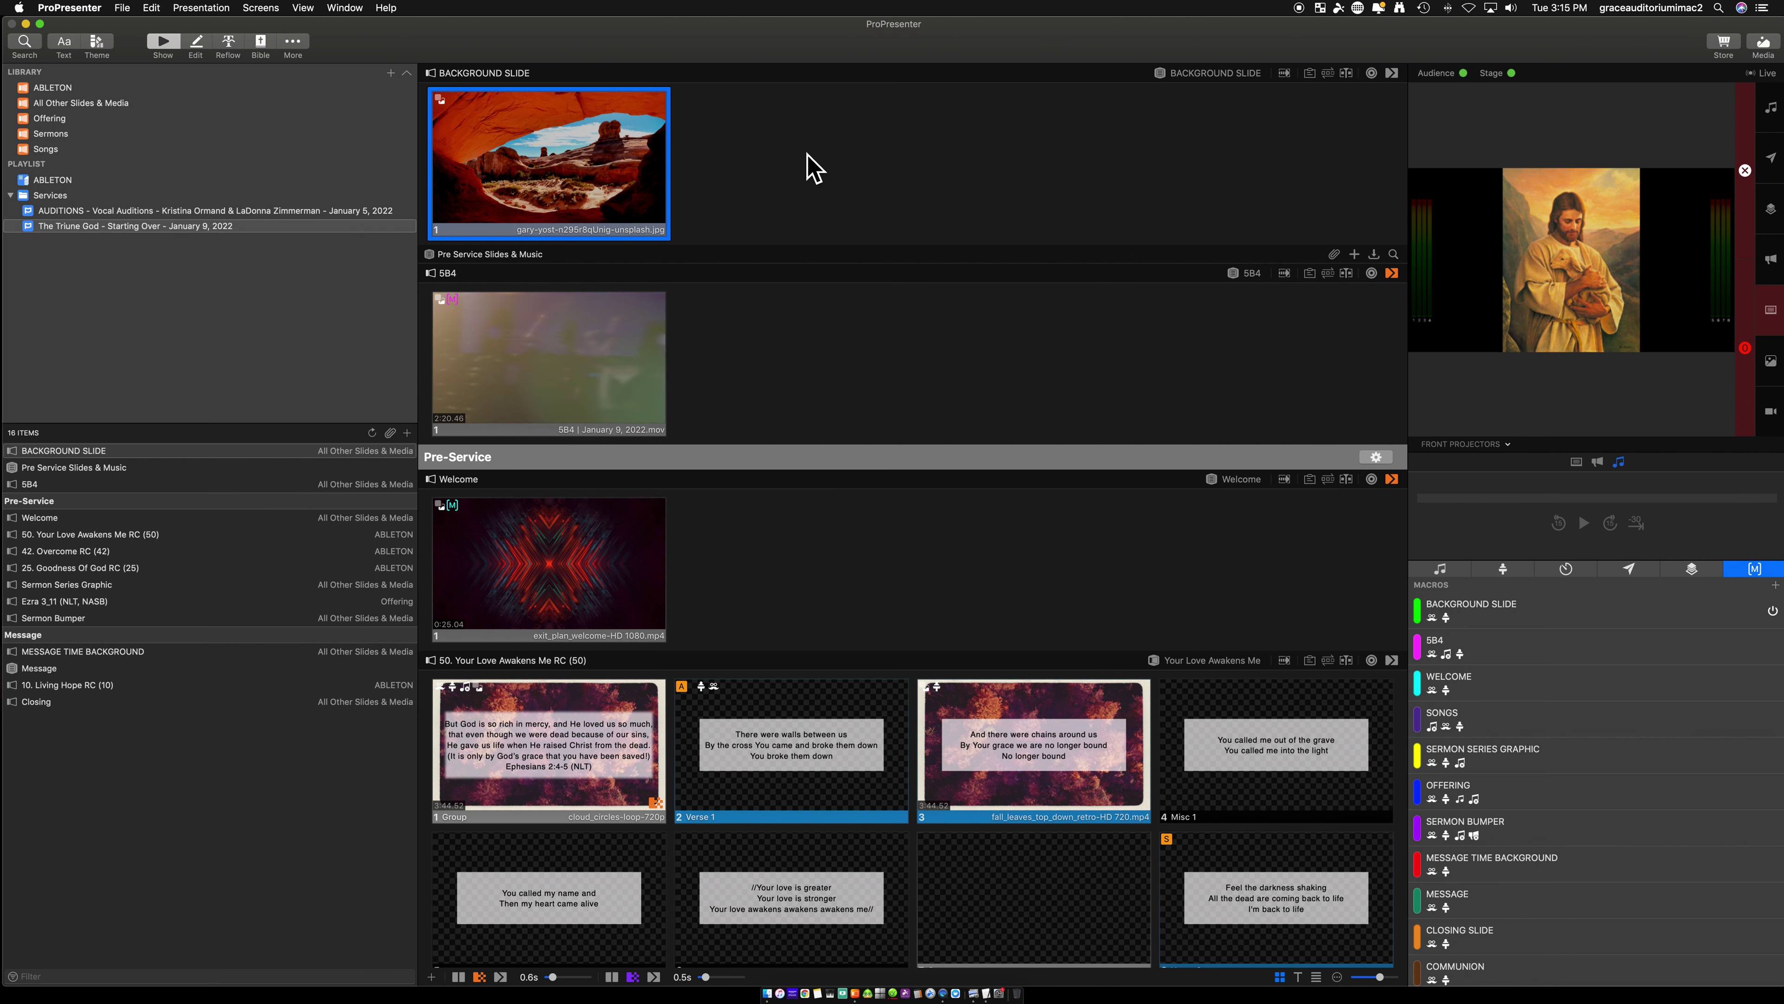
Inspect the BACKGROUND SLIDE macro's options, then drag it back onto the background slide
right_click(1479, 618)
mouse_move(1538, 702)
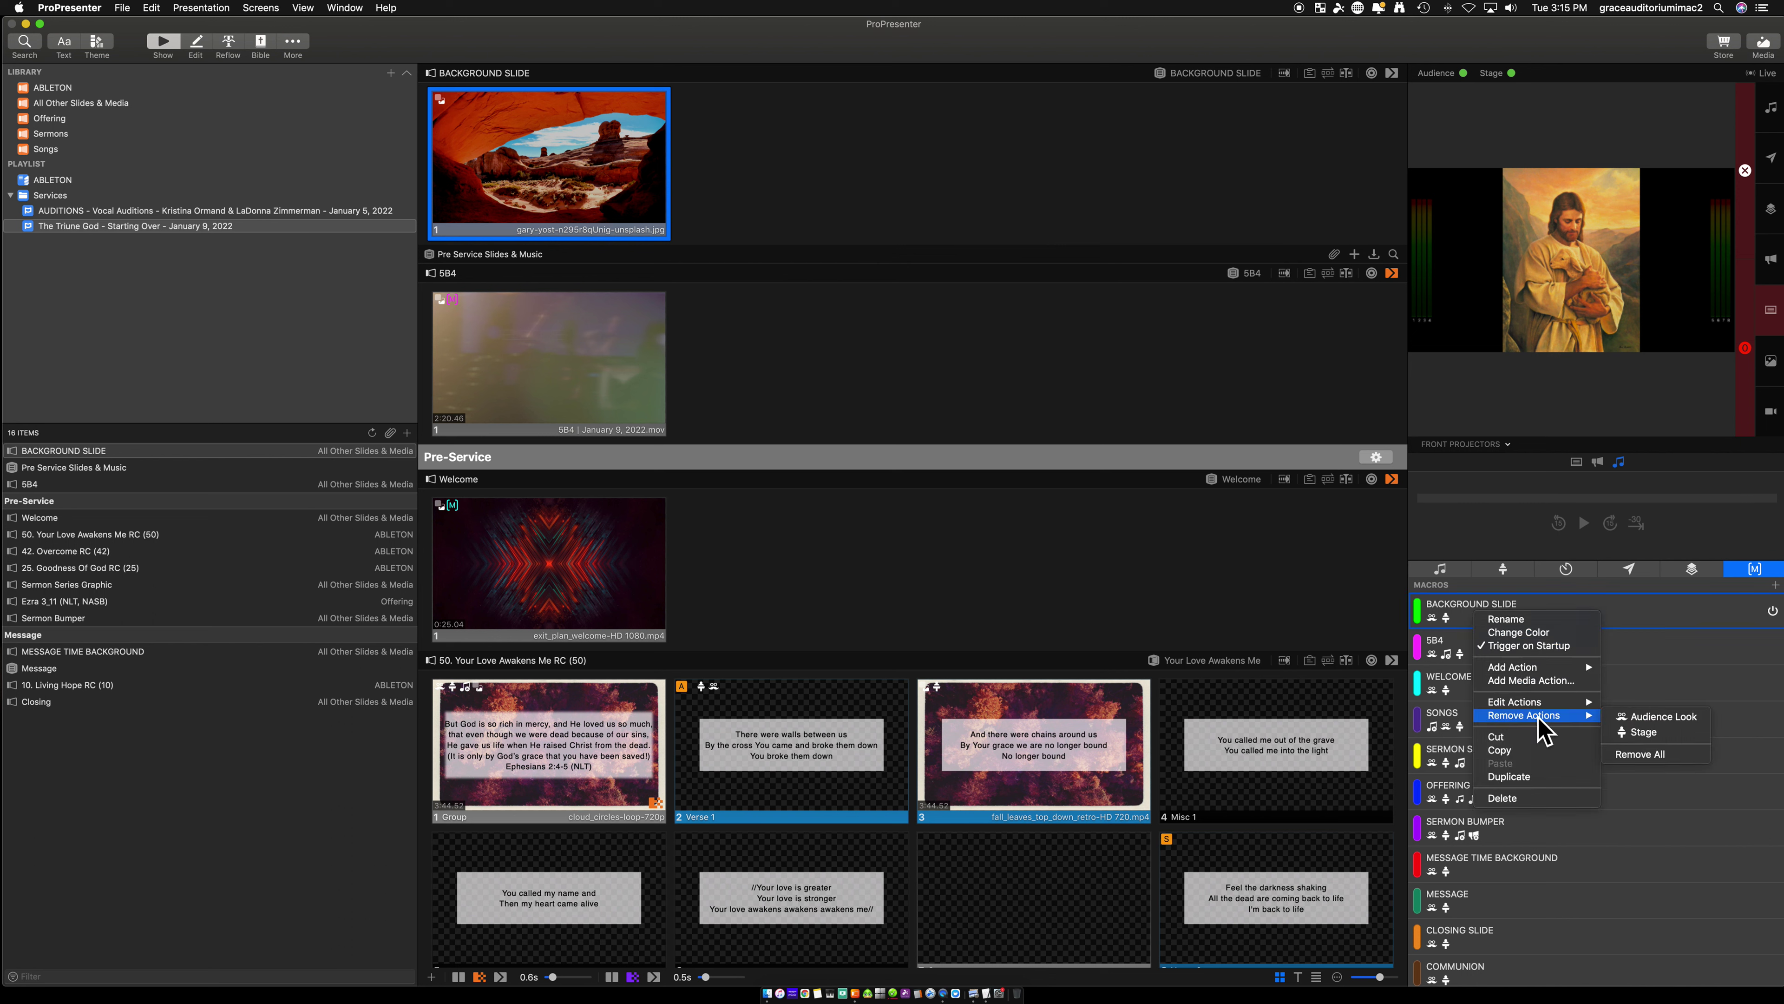
mouse_move(1631, 706)
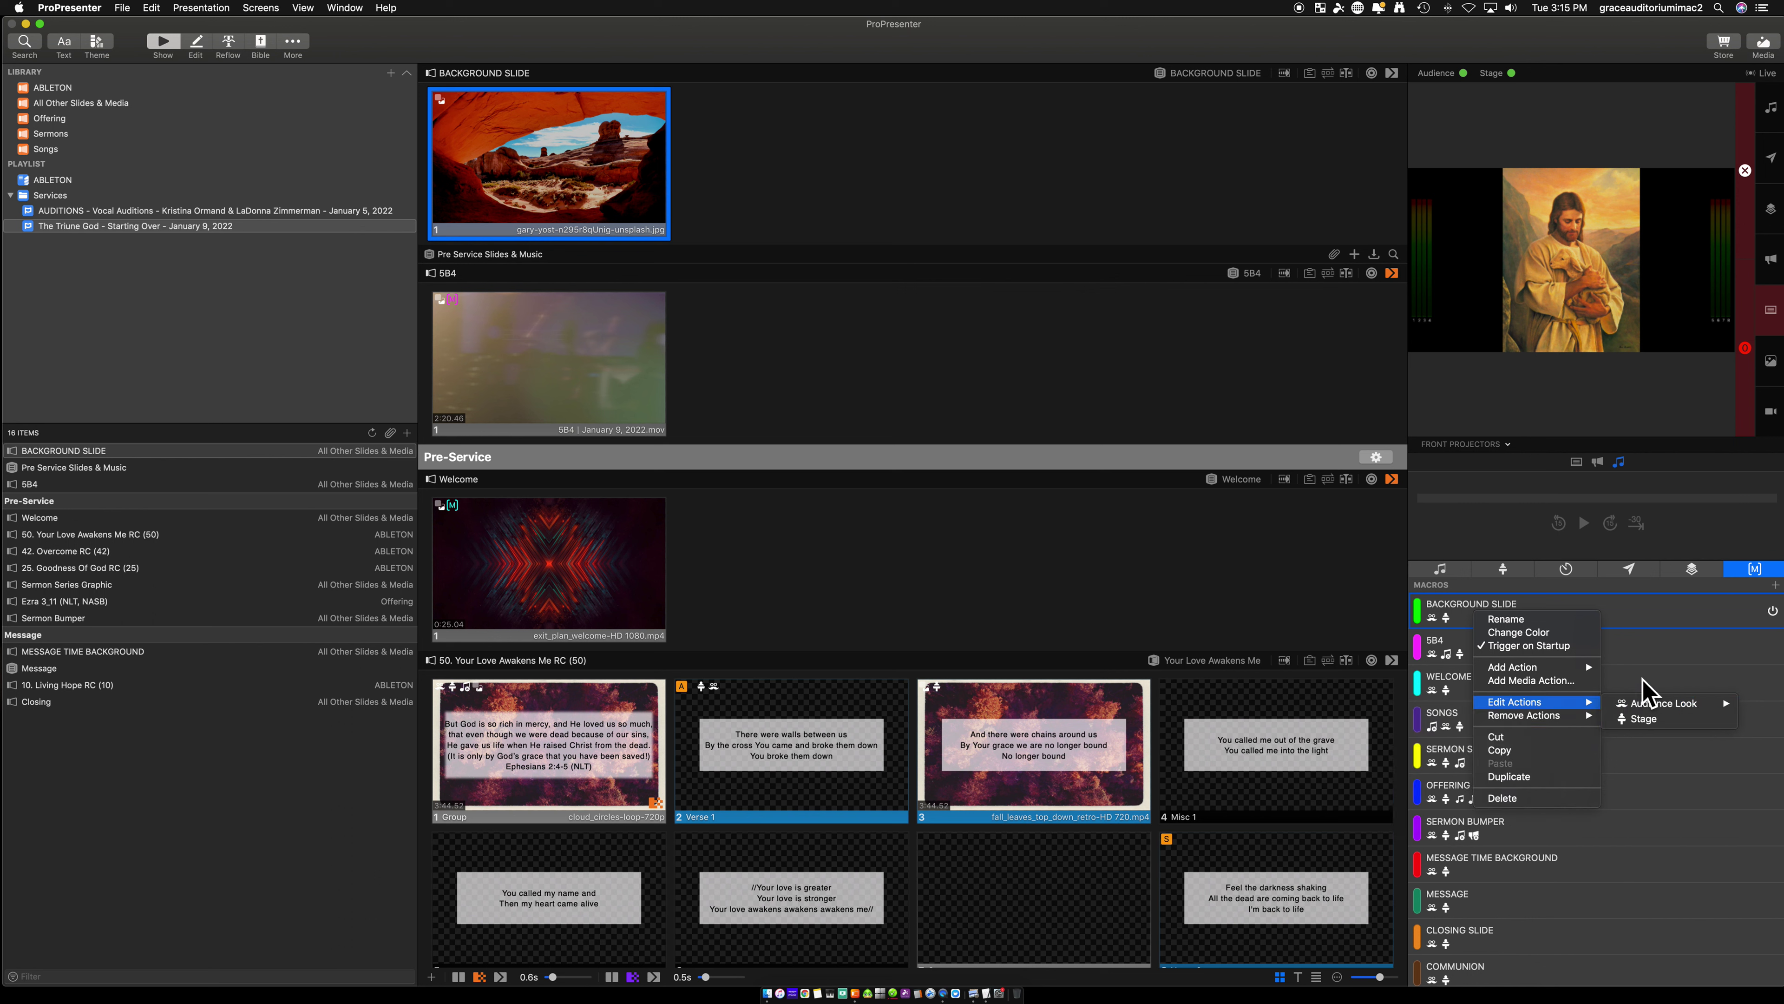
left_click(1616, 622)
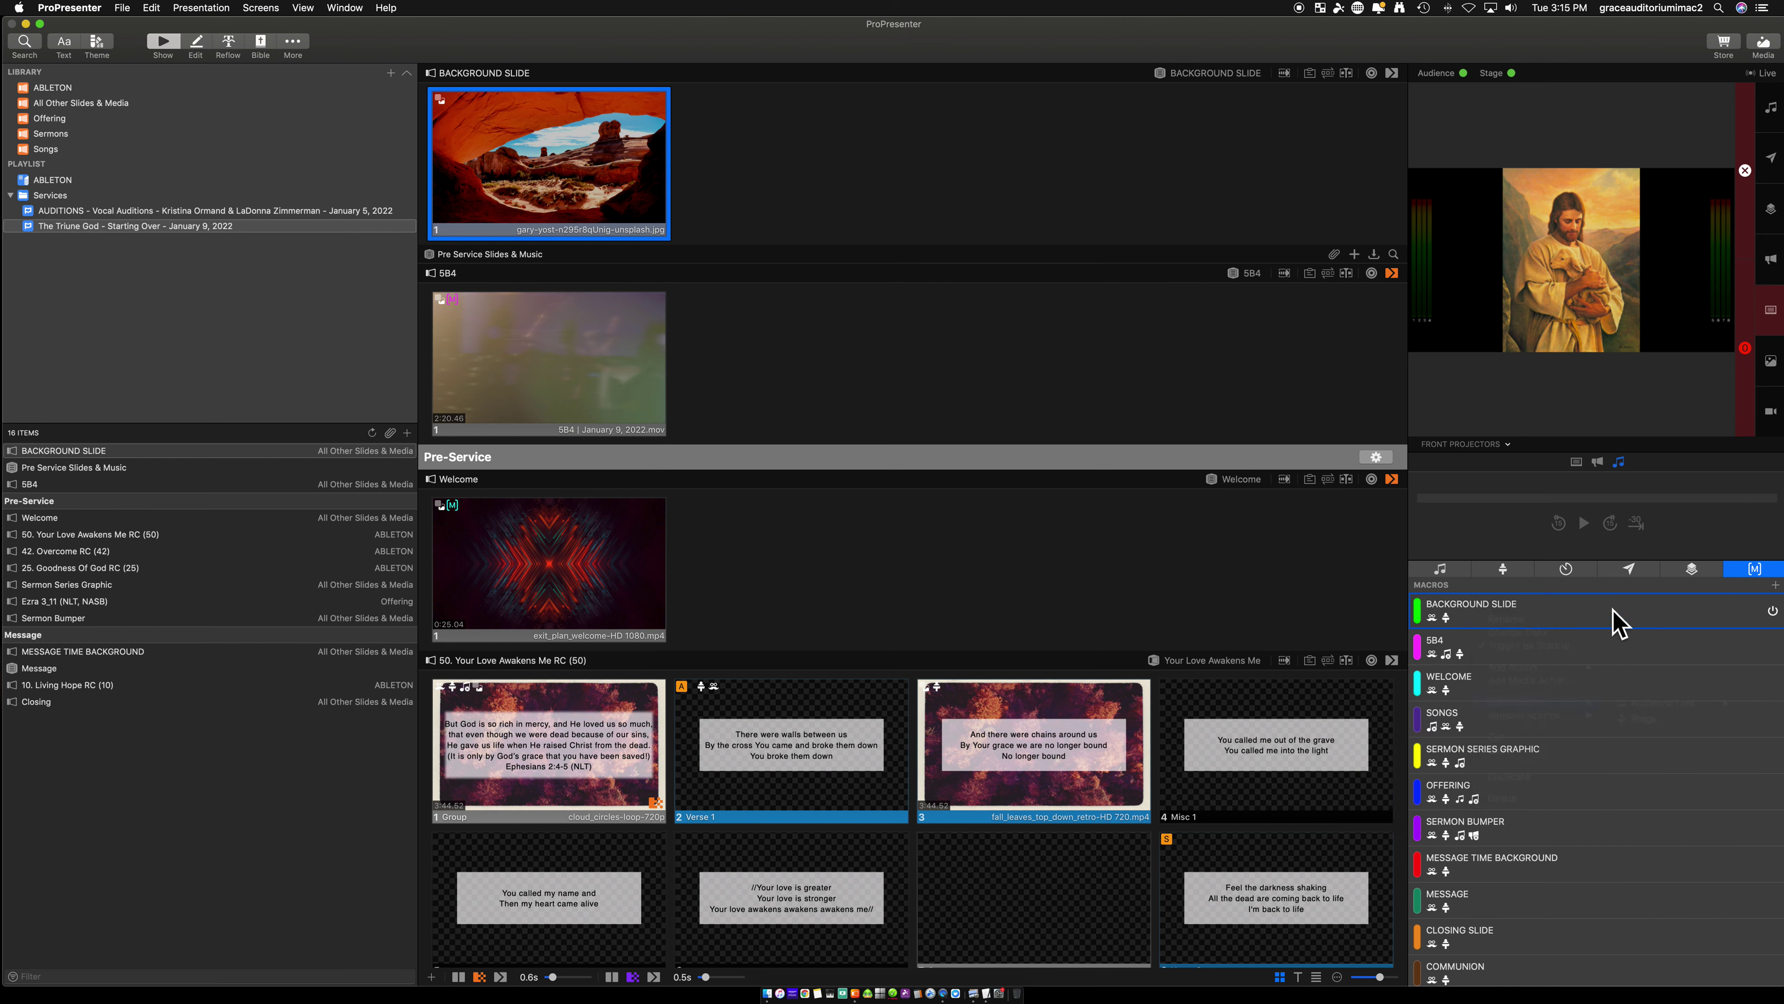
right_click(1457, 620)
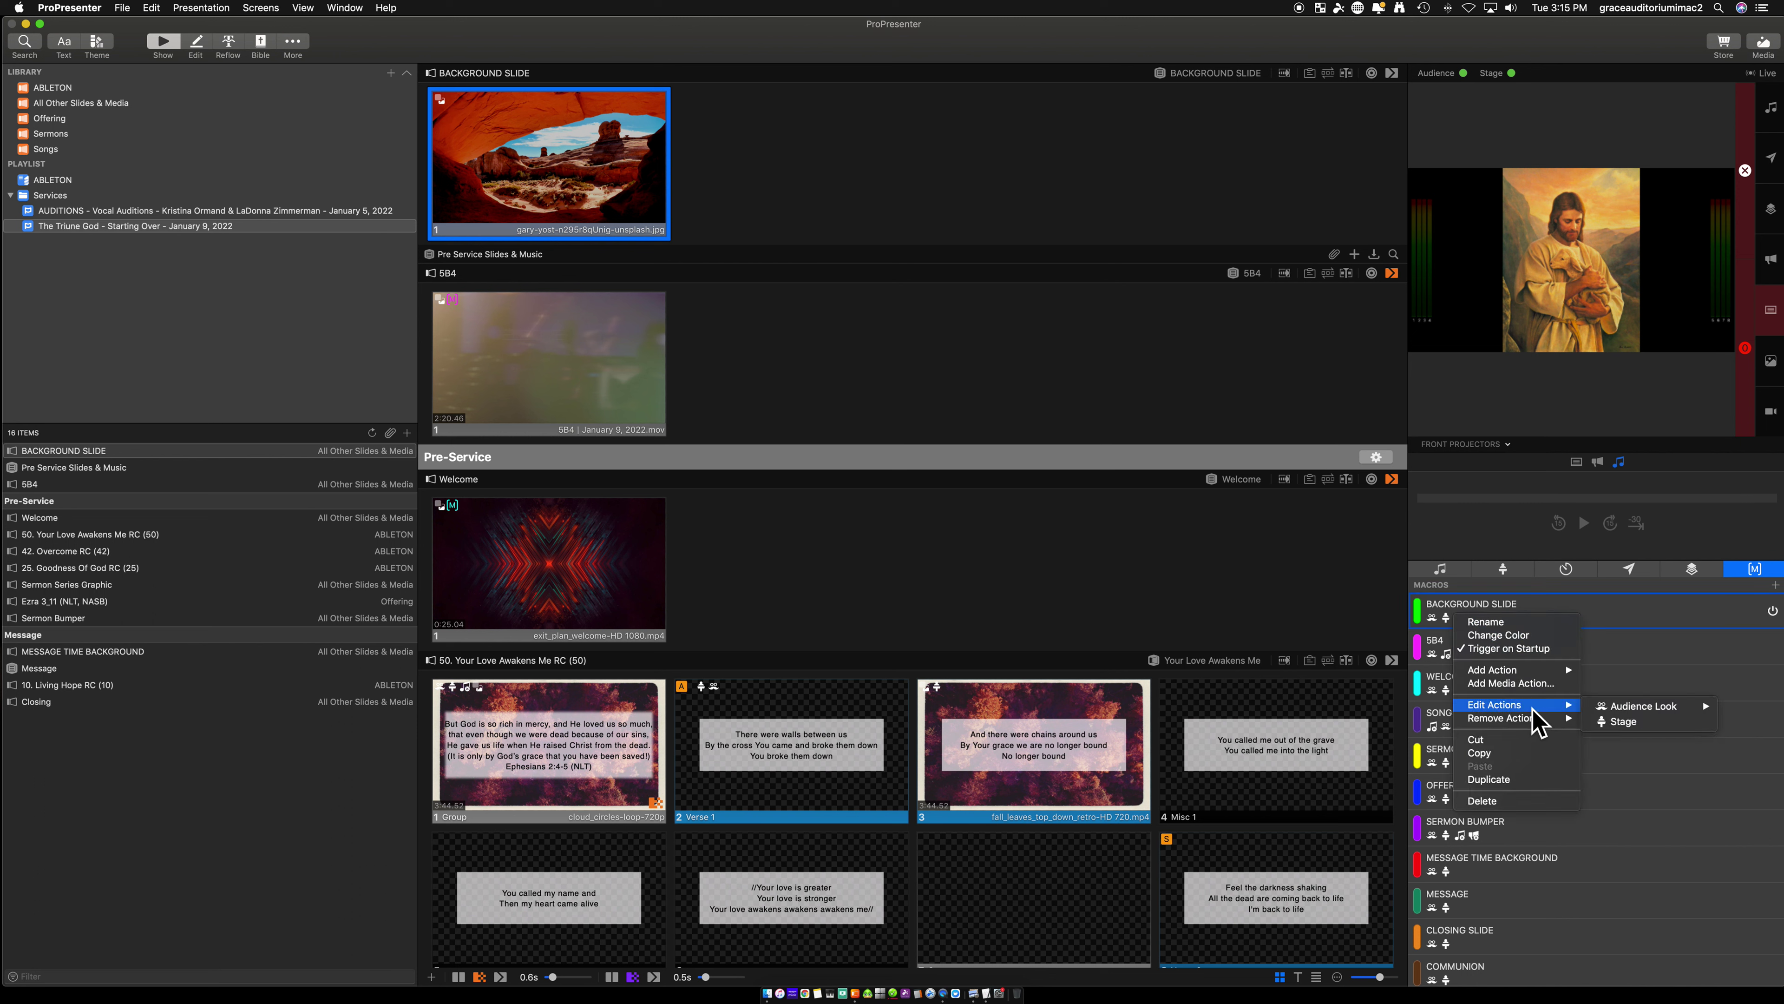
left_click(1590, 619)
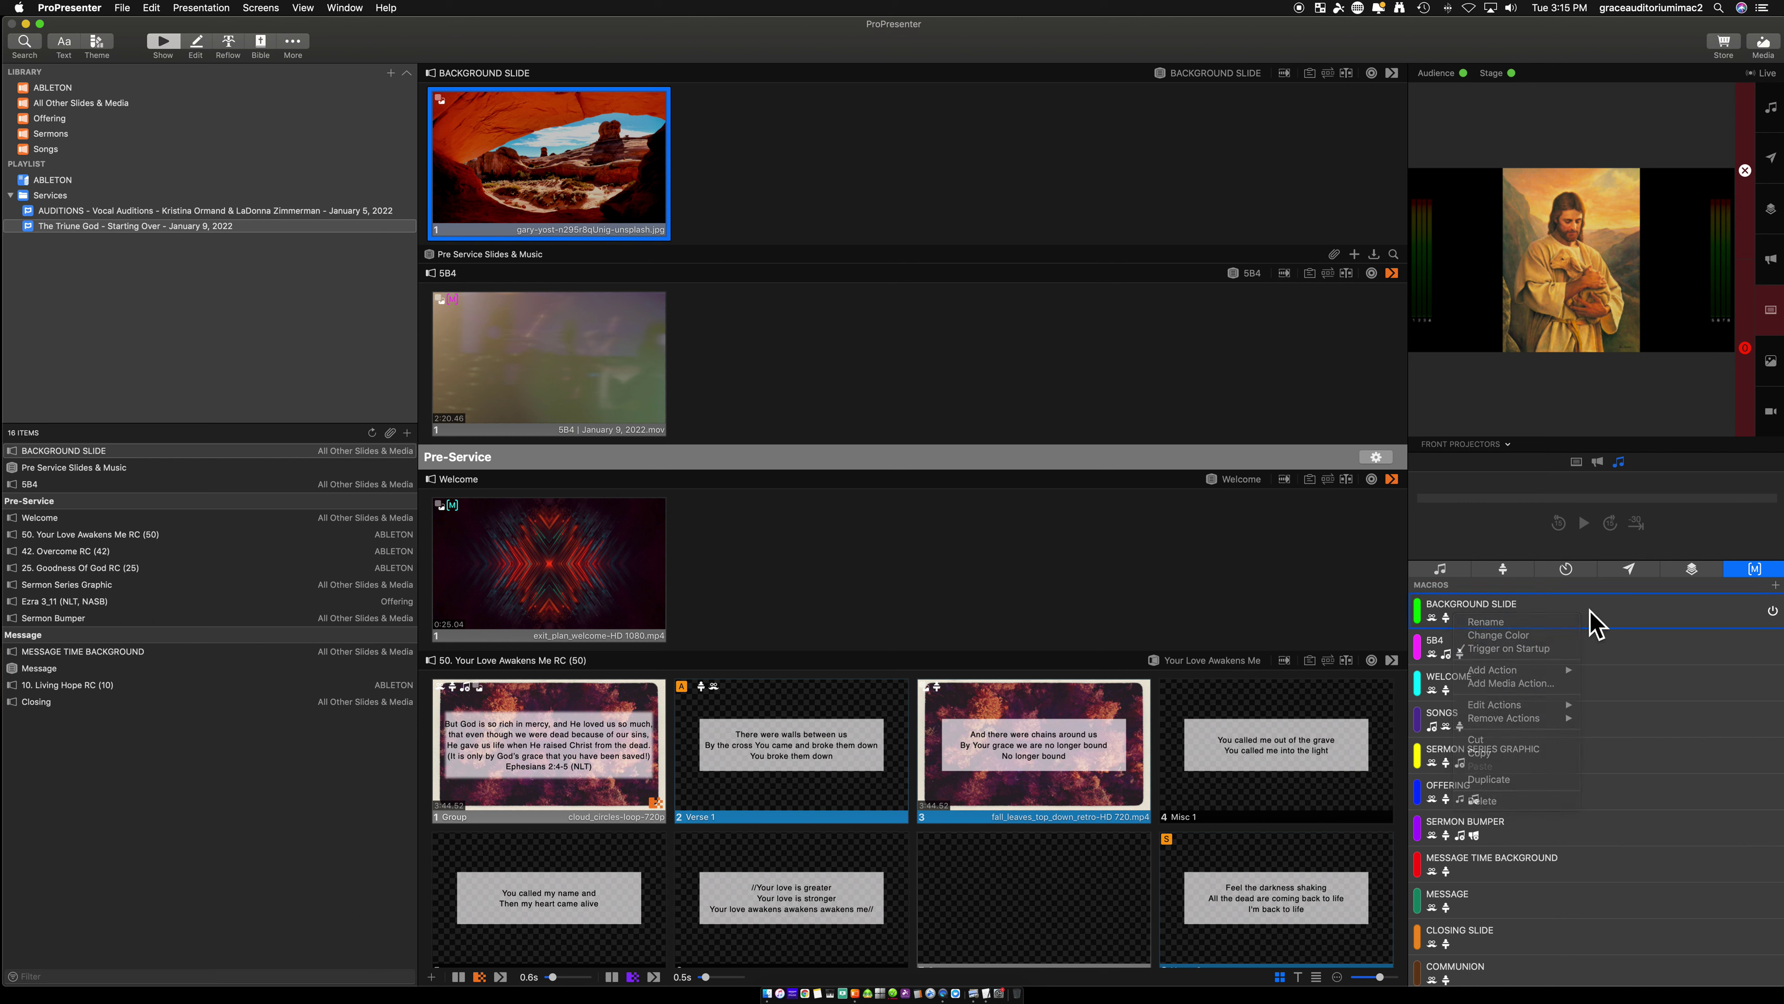
left_click_drag(1491, 617, 562, 184)
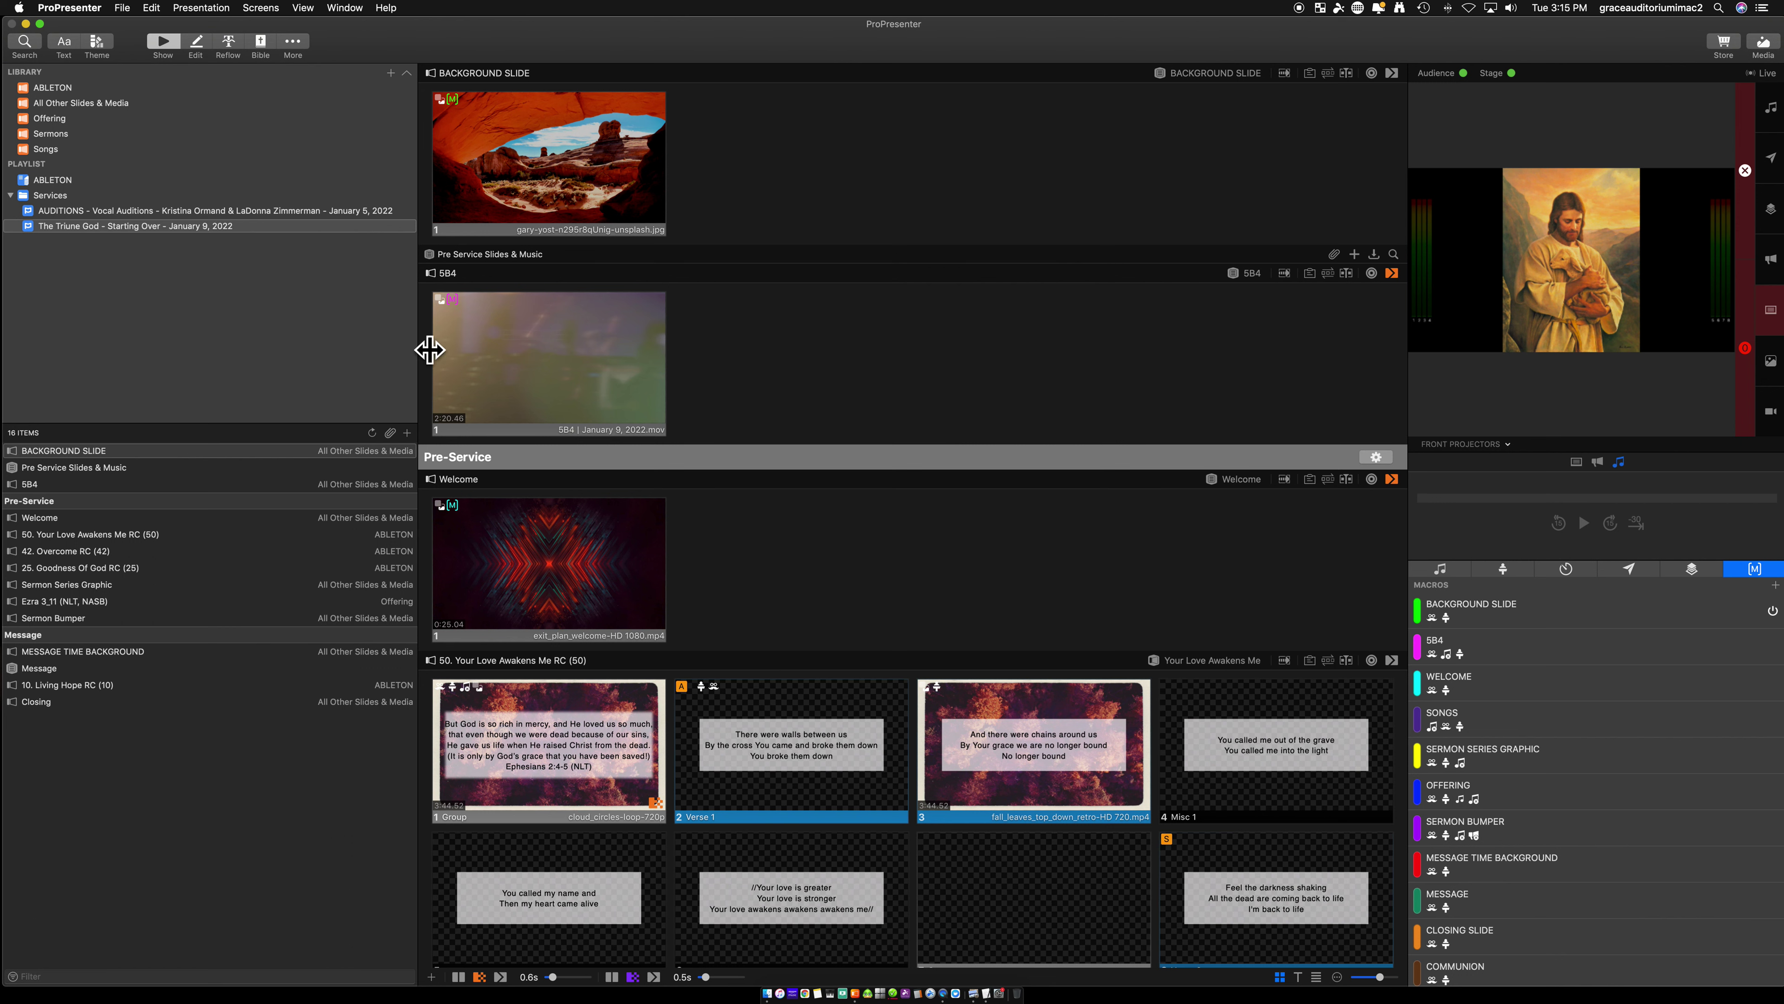
Scroll through the slide grid and jump to the Sermon Series Graphic item
scroll(578, 317, "down", 2)
scroll(577, 317, "down", 3)
scroll(601, 325, "up", 4)
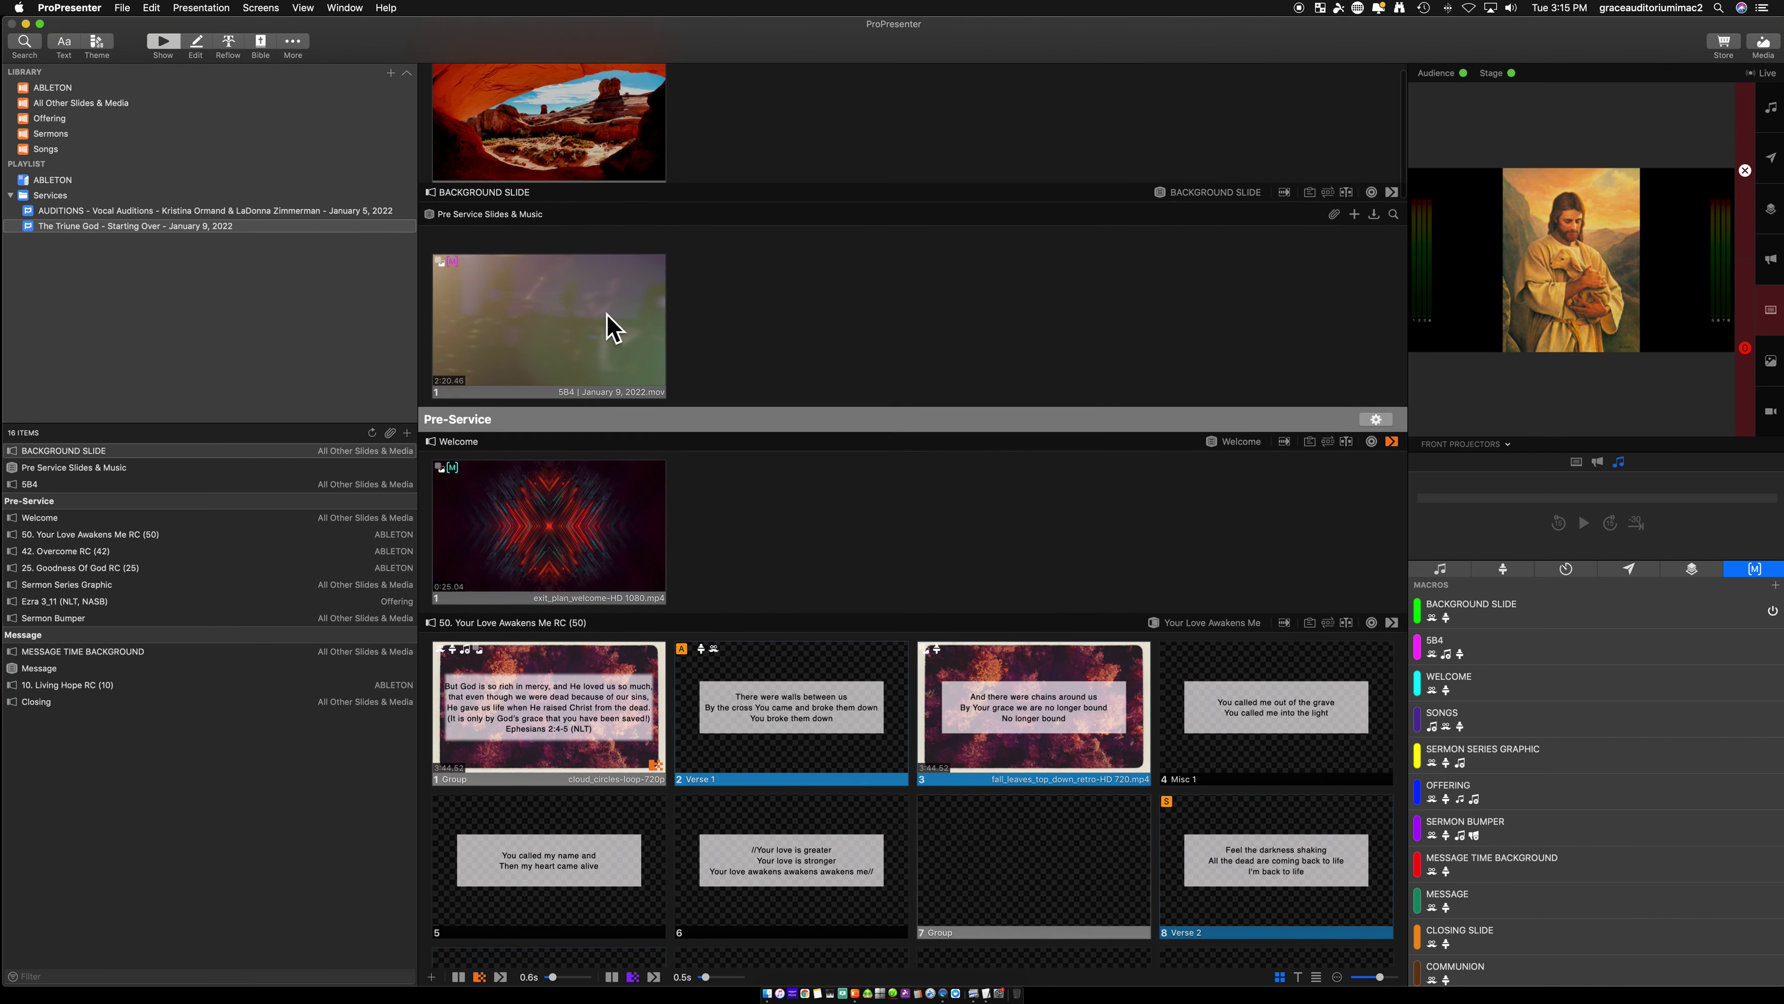
scroll(538, 562, "down", 6)
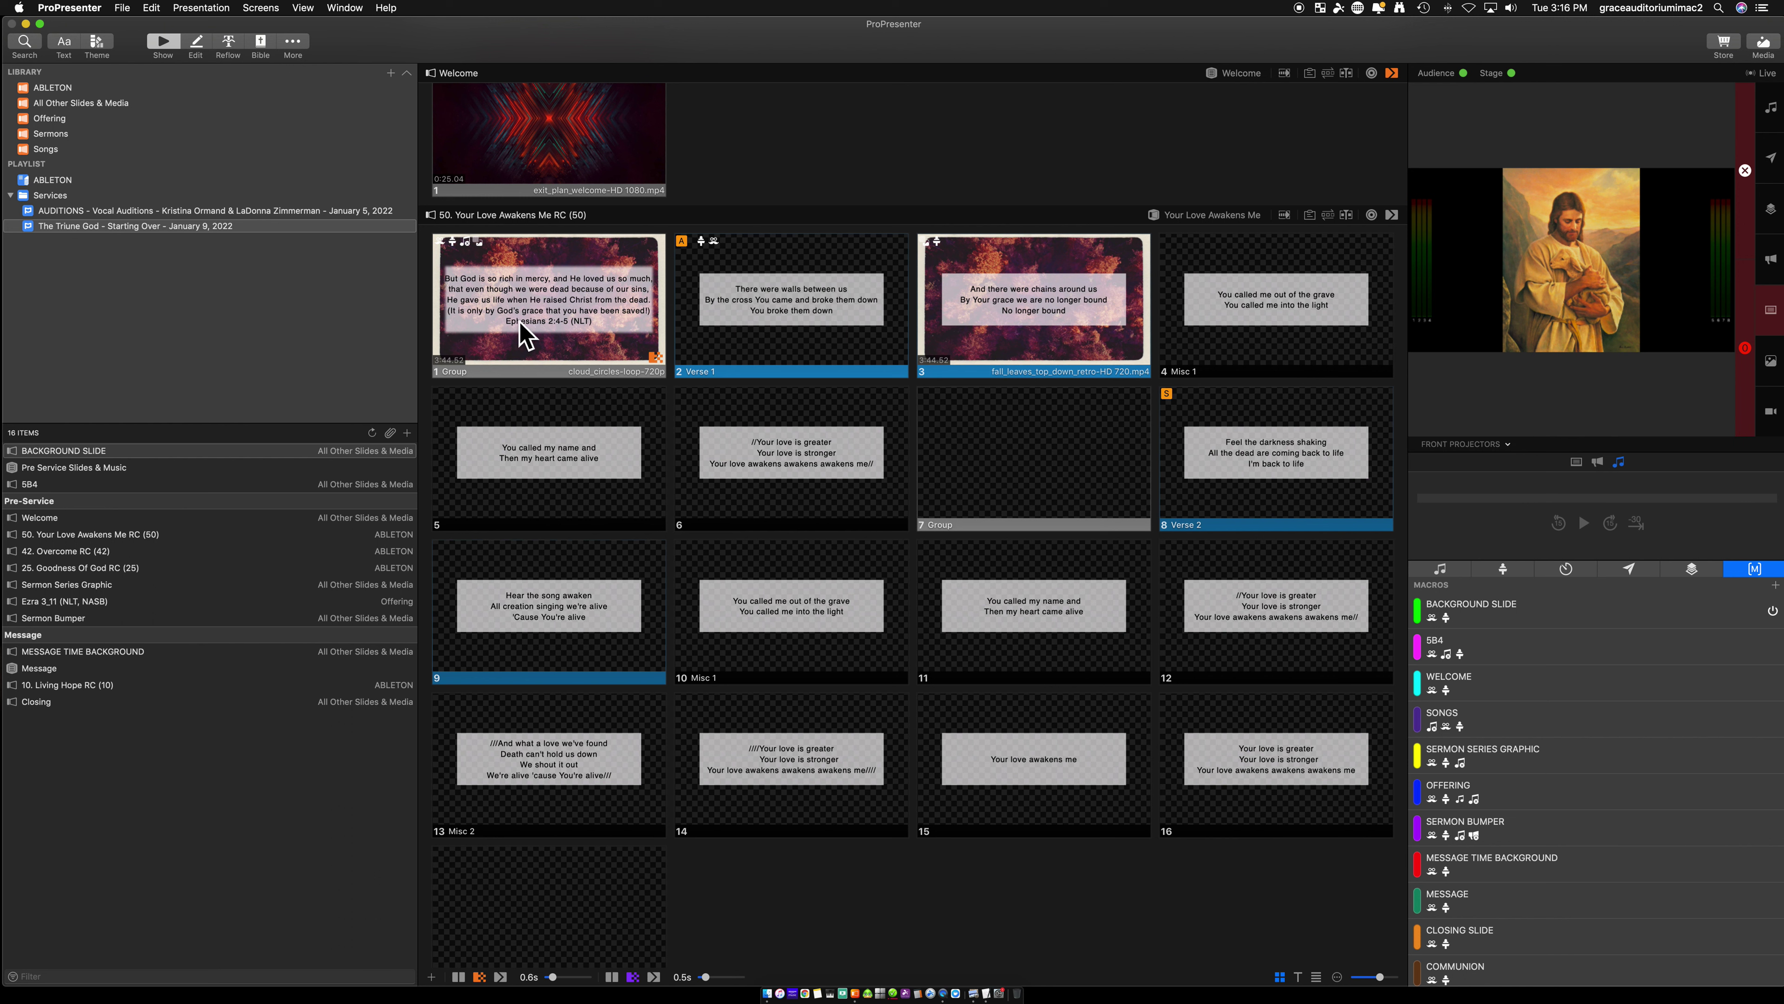
left_click(58, 590)
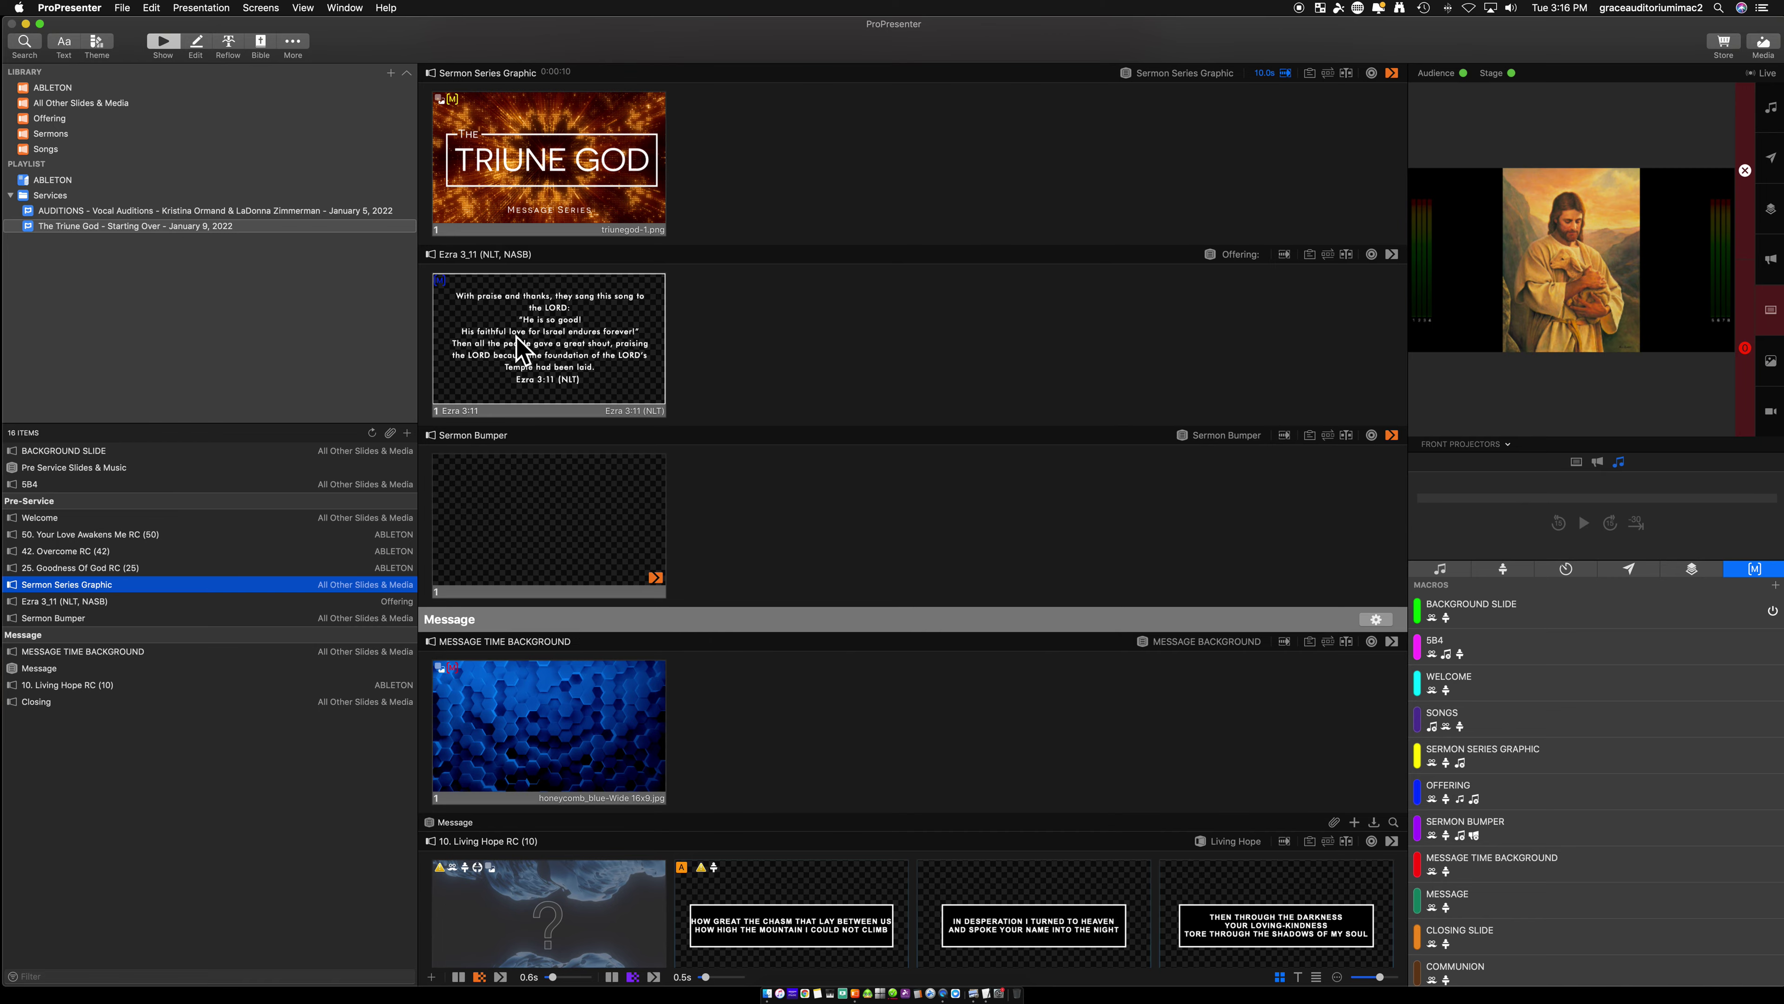
Bring the checklist PDF forward, move it right, and mark the Sermon Bumper macros item
key("ctrl+Up")
left_click(260, 380)
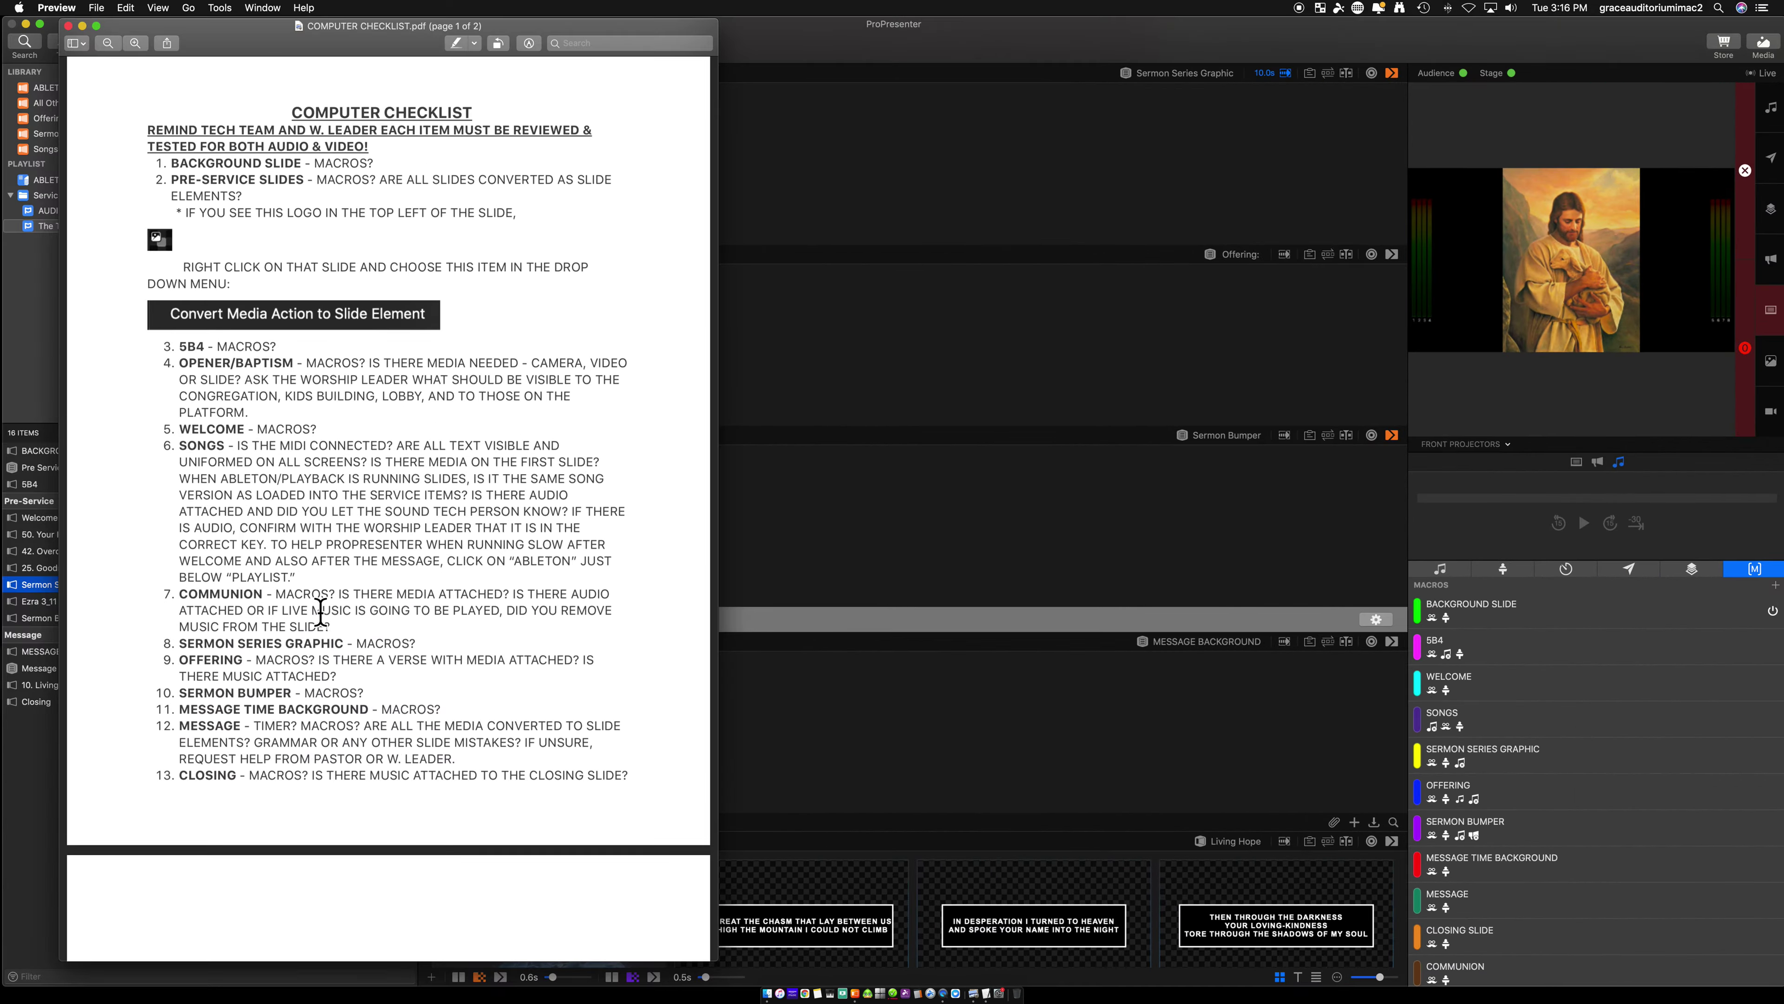
scroll(320, 611, "down", 4)
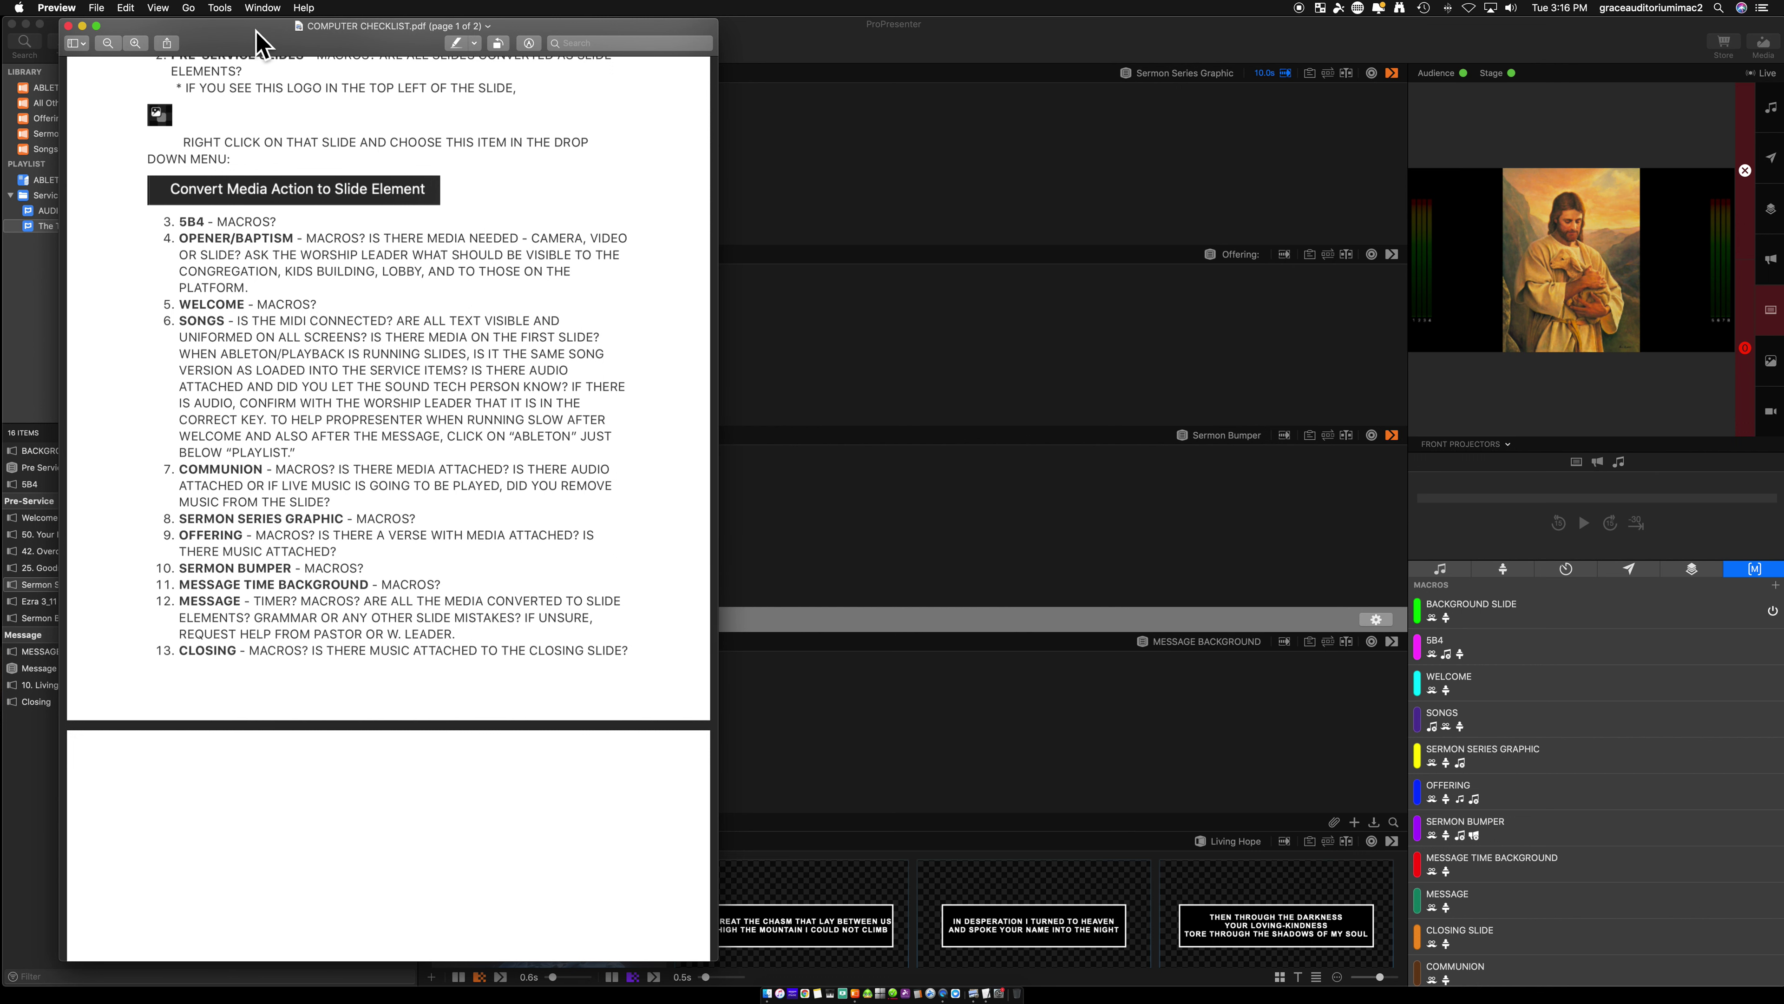
left_click_drag(255, 32, 1221, 78)
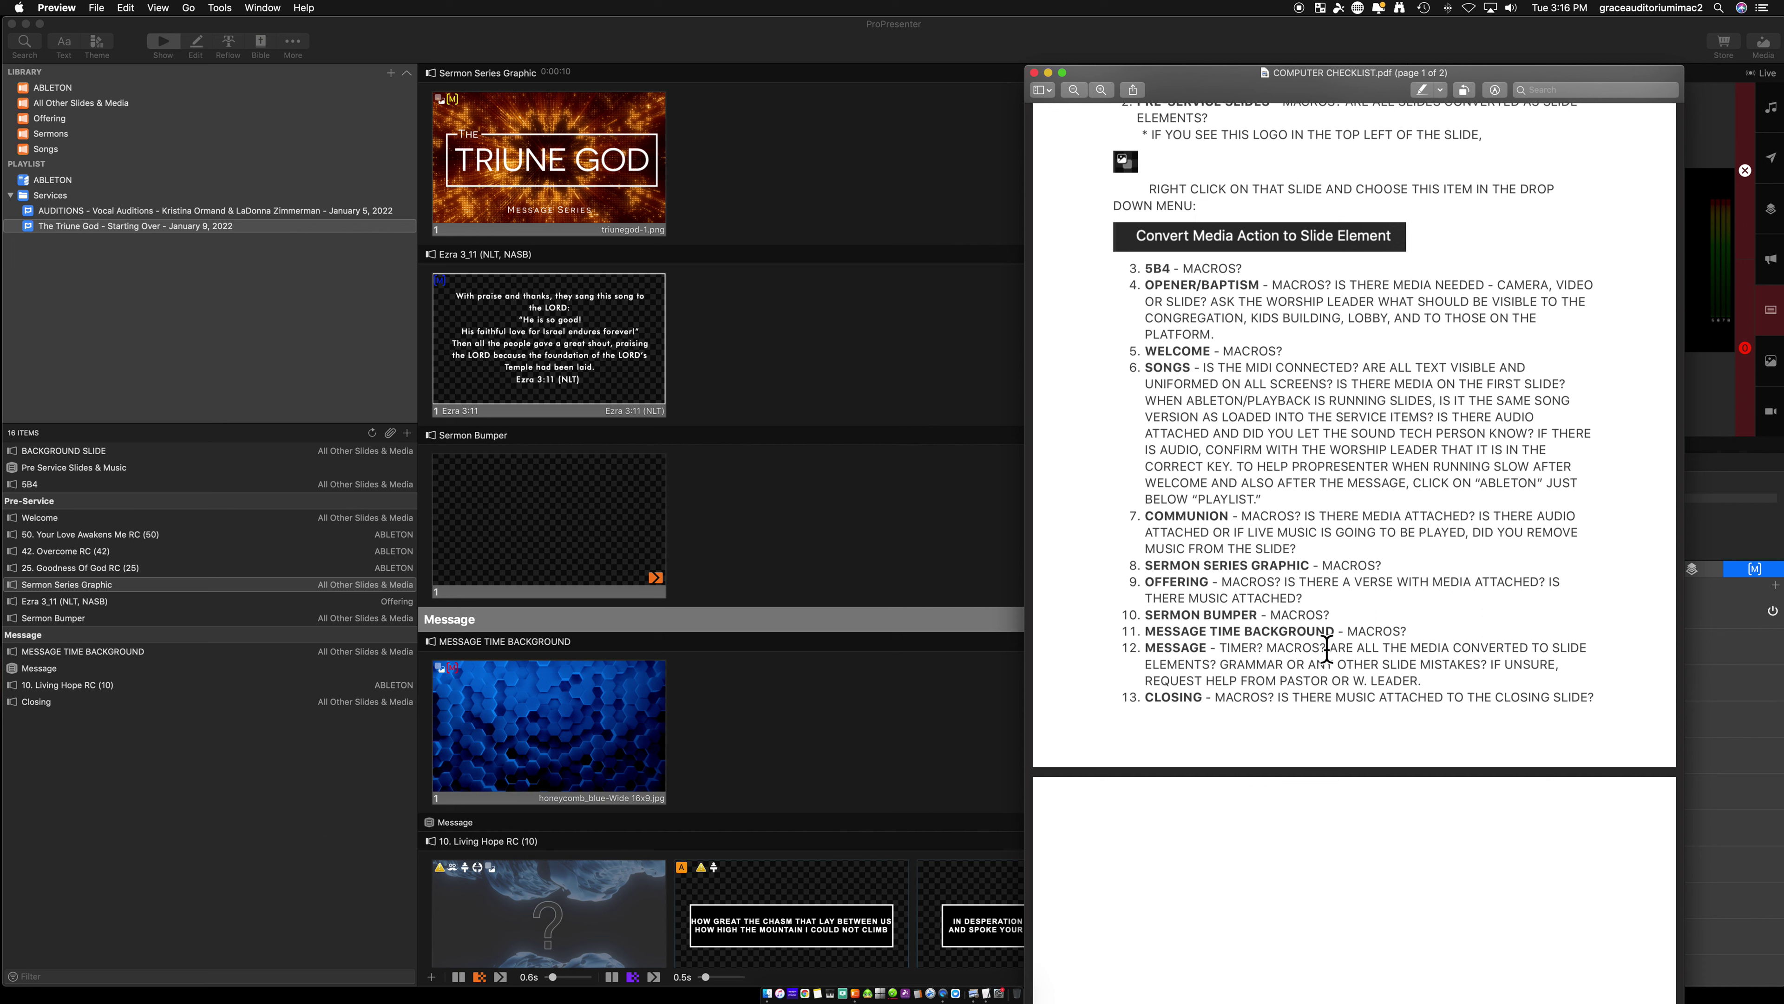
left_click_drag(1273, 617, 1349, 620)
Clear the checklist text selection and scroll the slides down to the Message section
left_click(1370, 633)
scroll(640, 559, "down", 8)
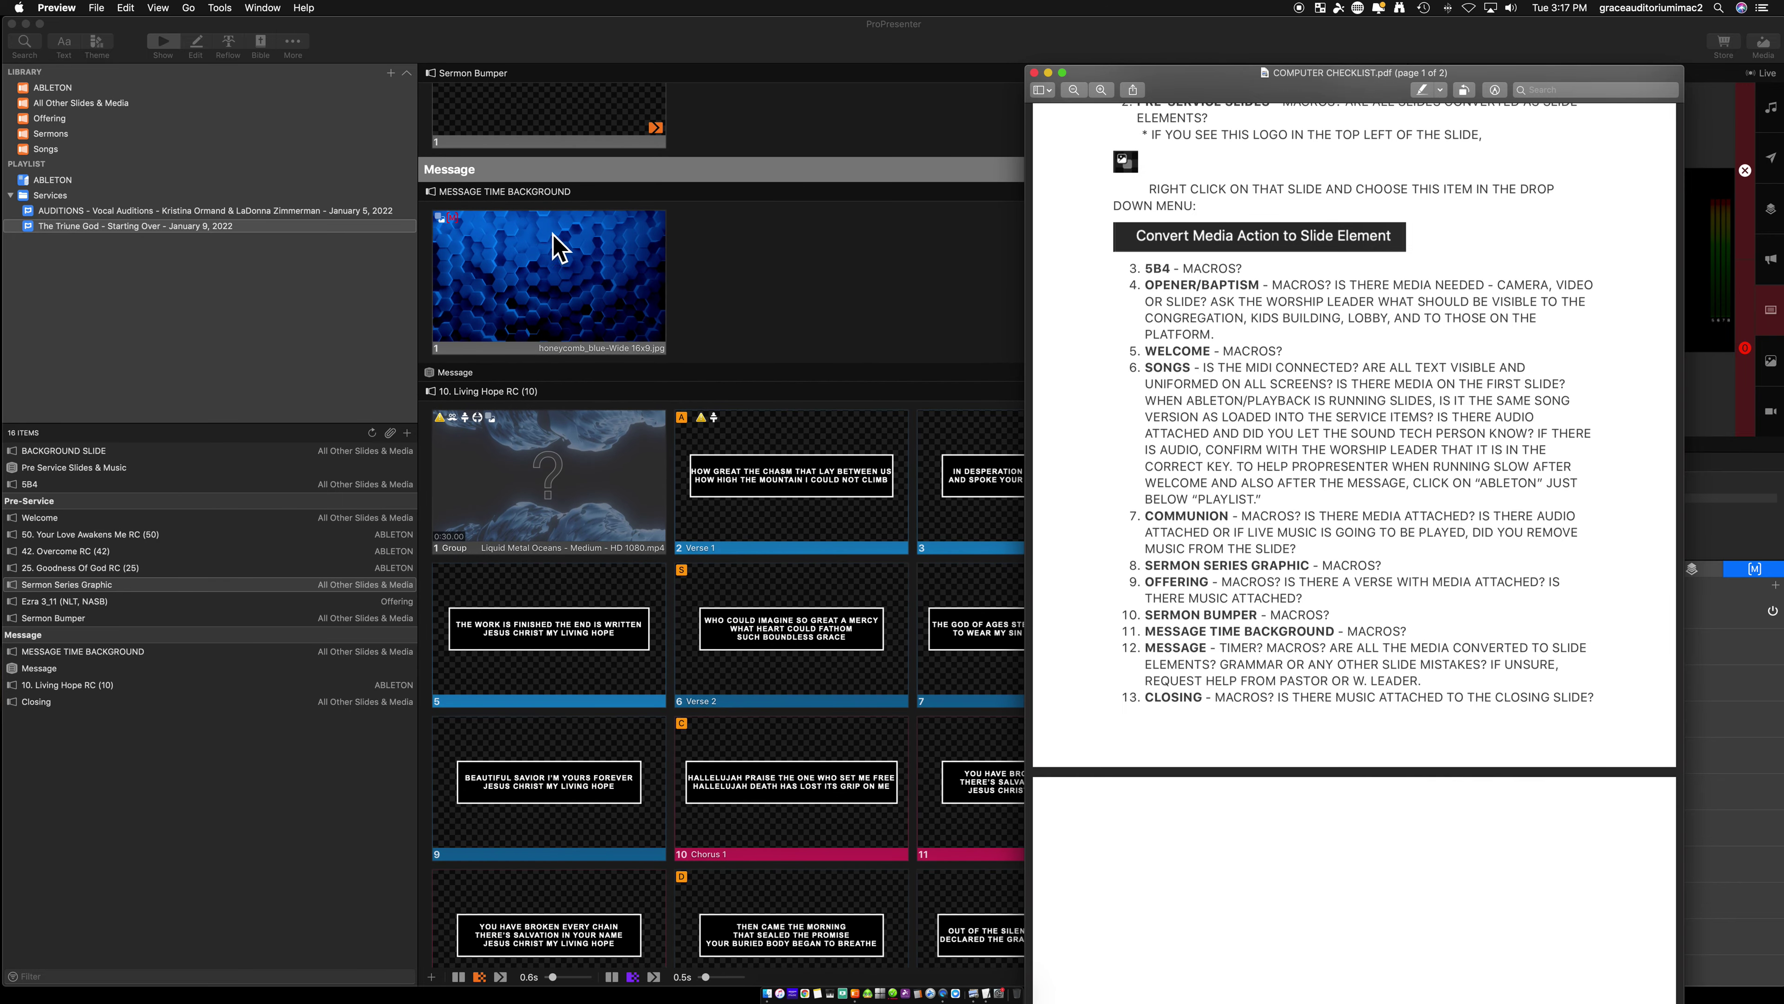
scroll(566, 488, "down", 2)
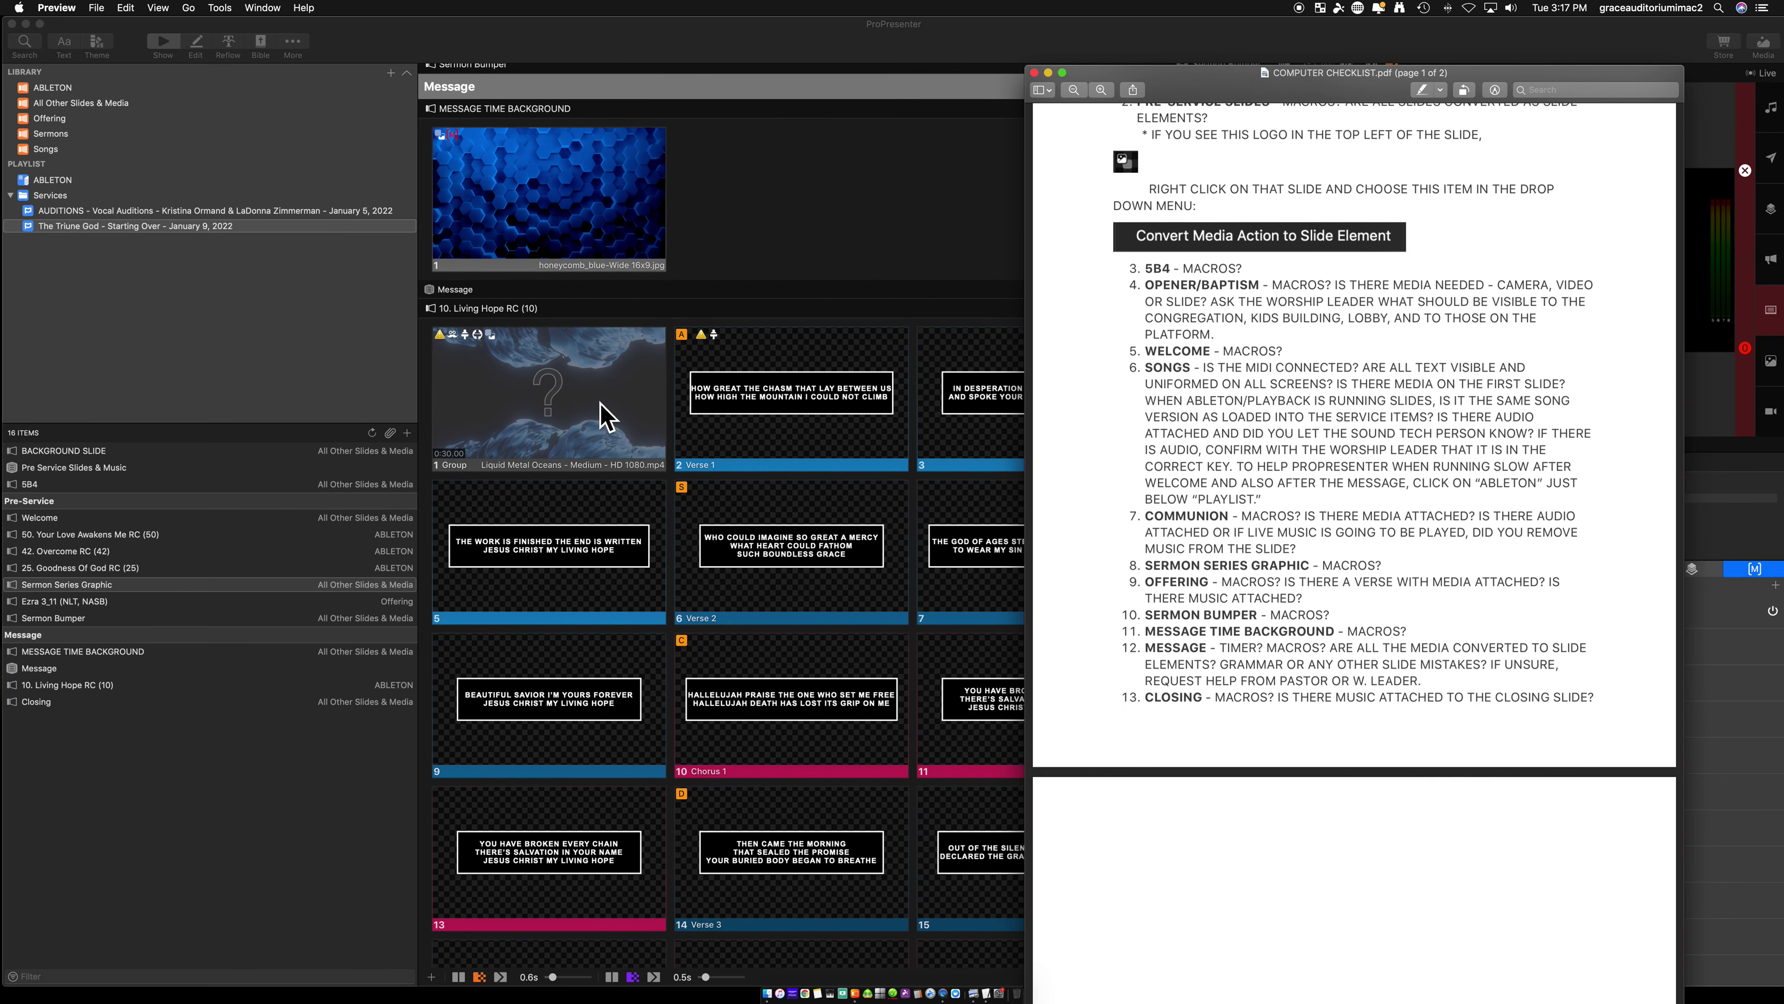
scroll(604, 415, "down", 1)
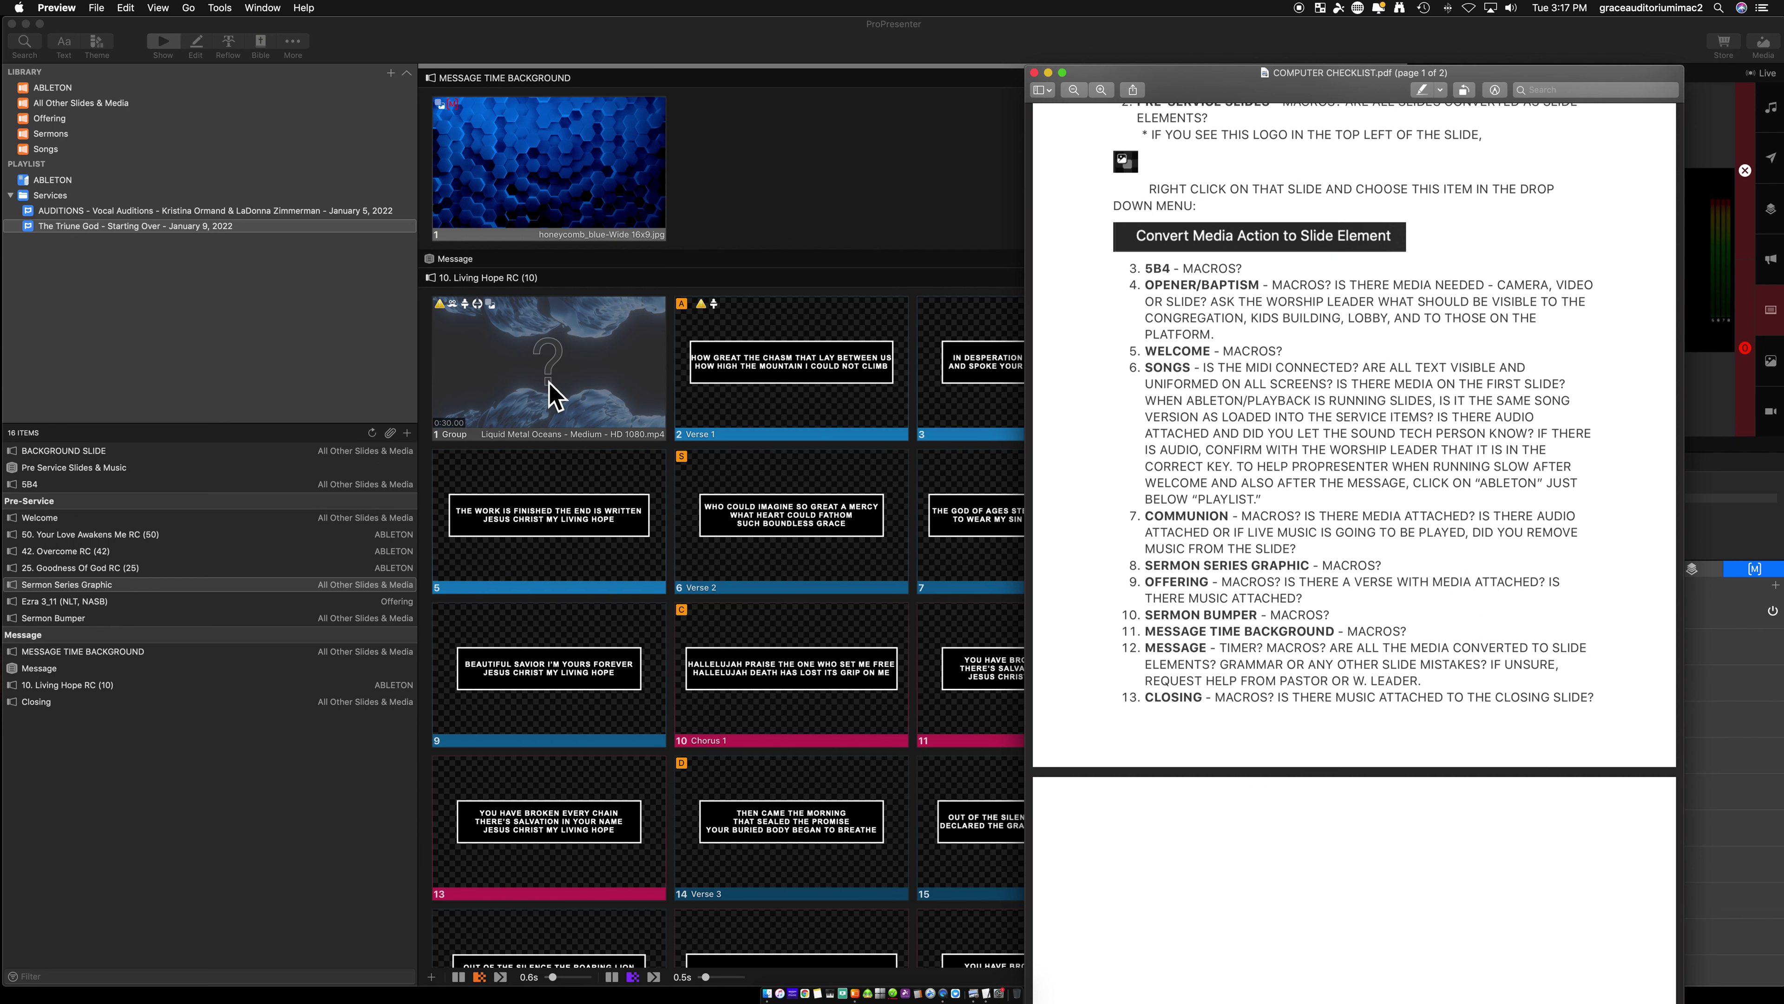
Trigger the first Living Hope slide, then open the Closing item to check it
left_click(615, 398)
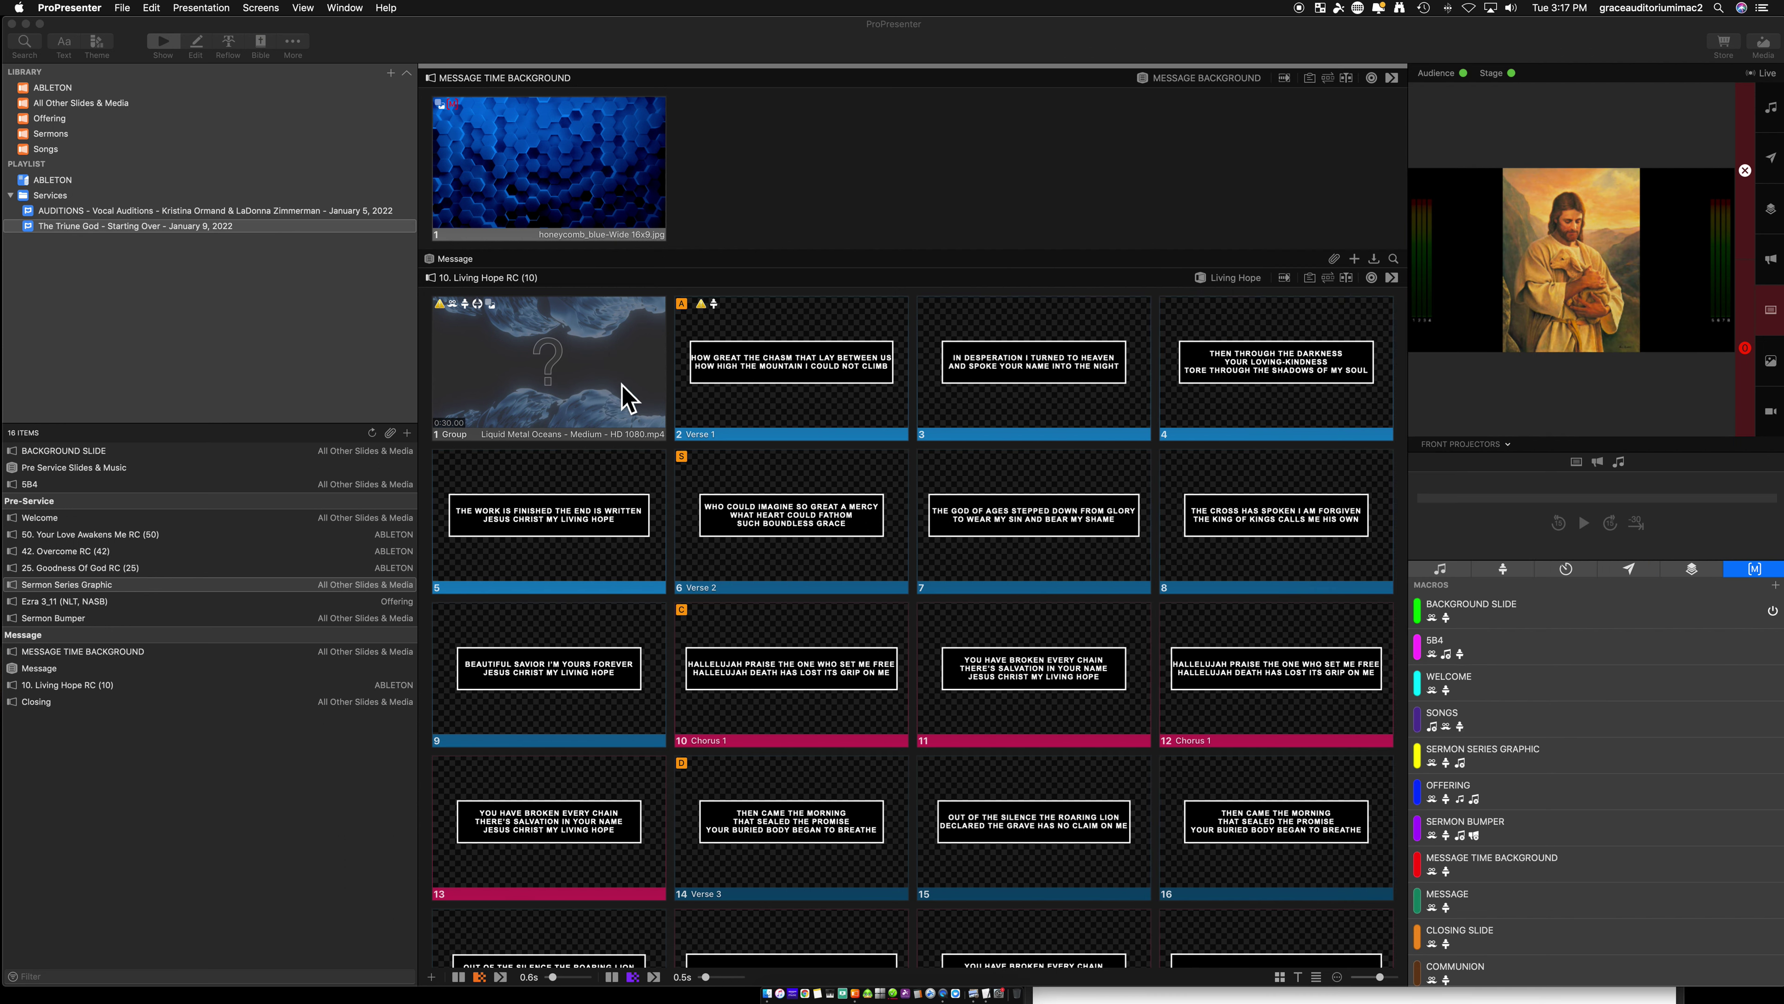
left_click(611, 385)
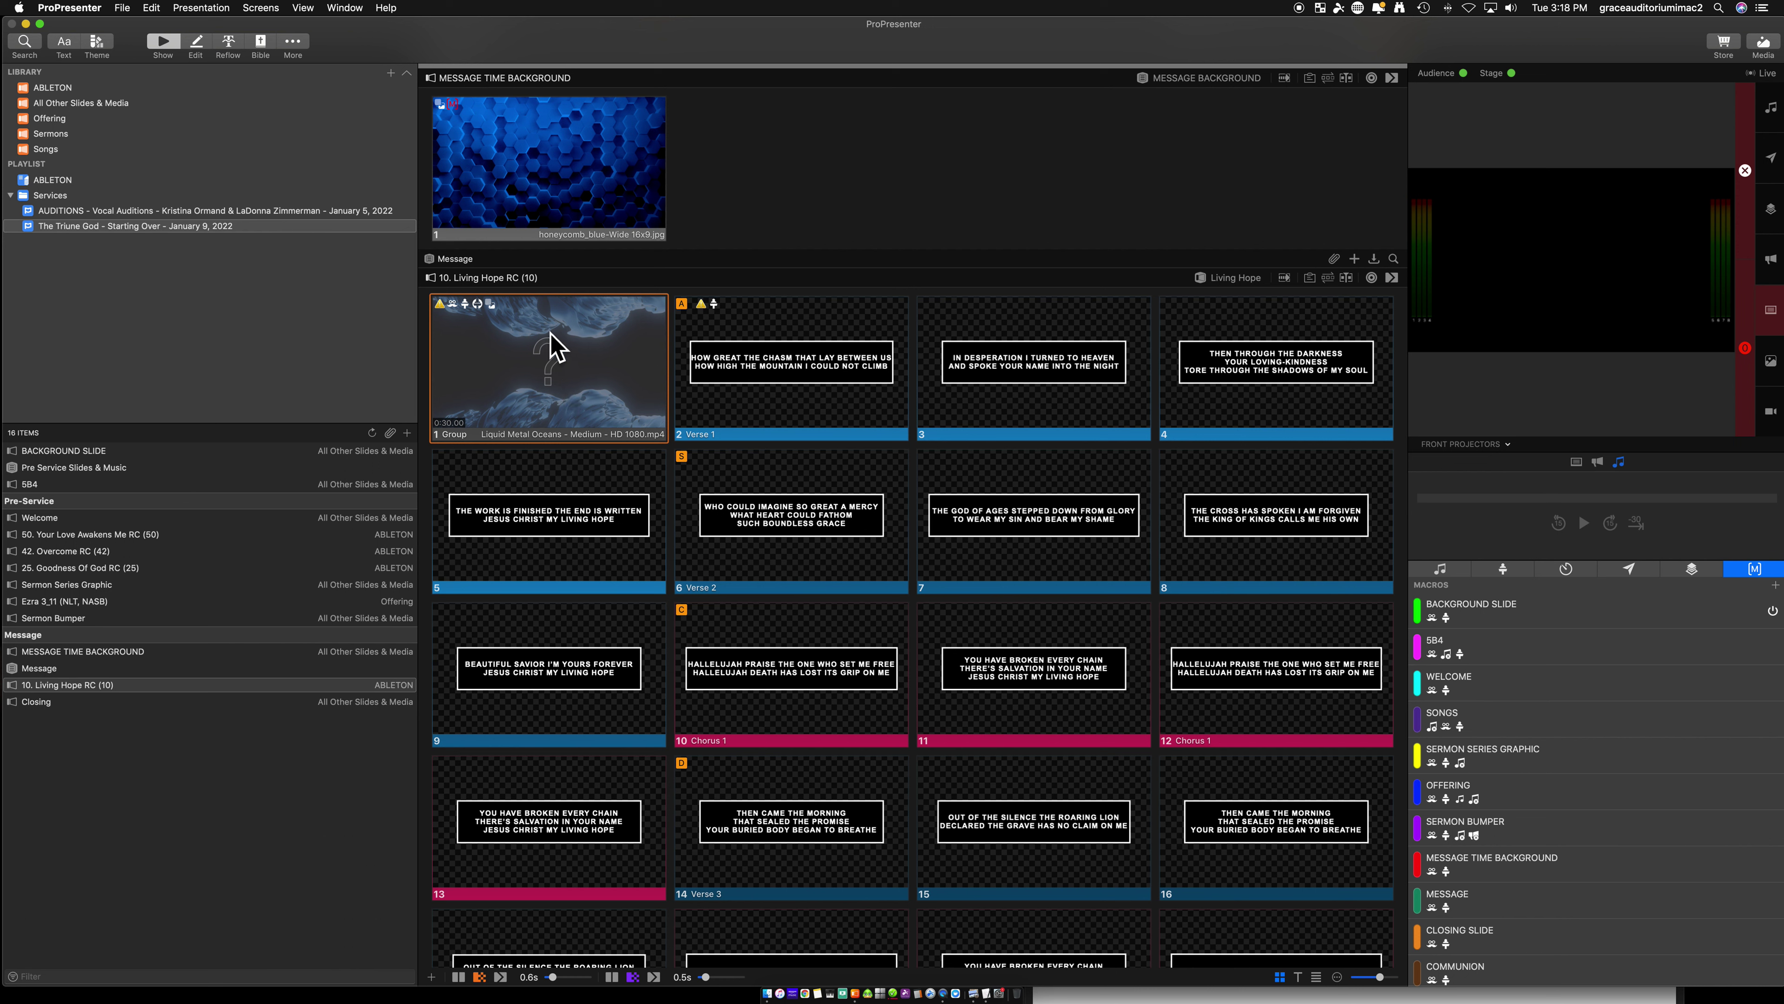
left_click(52, 703)
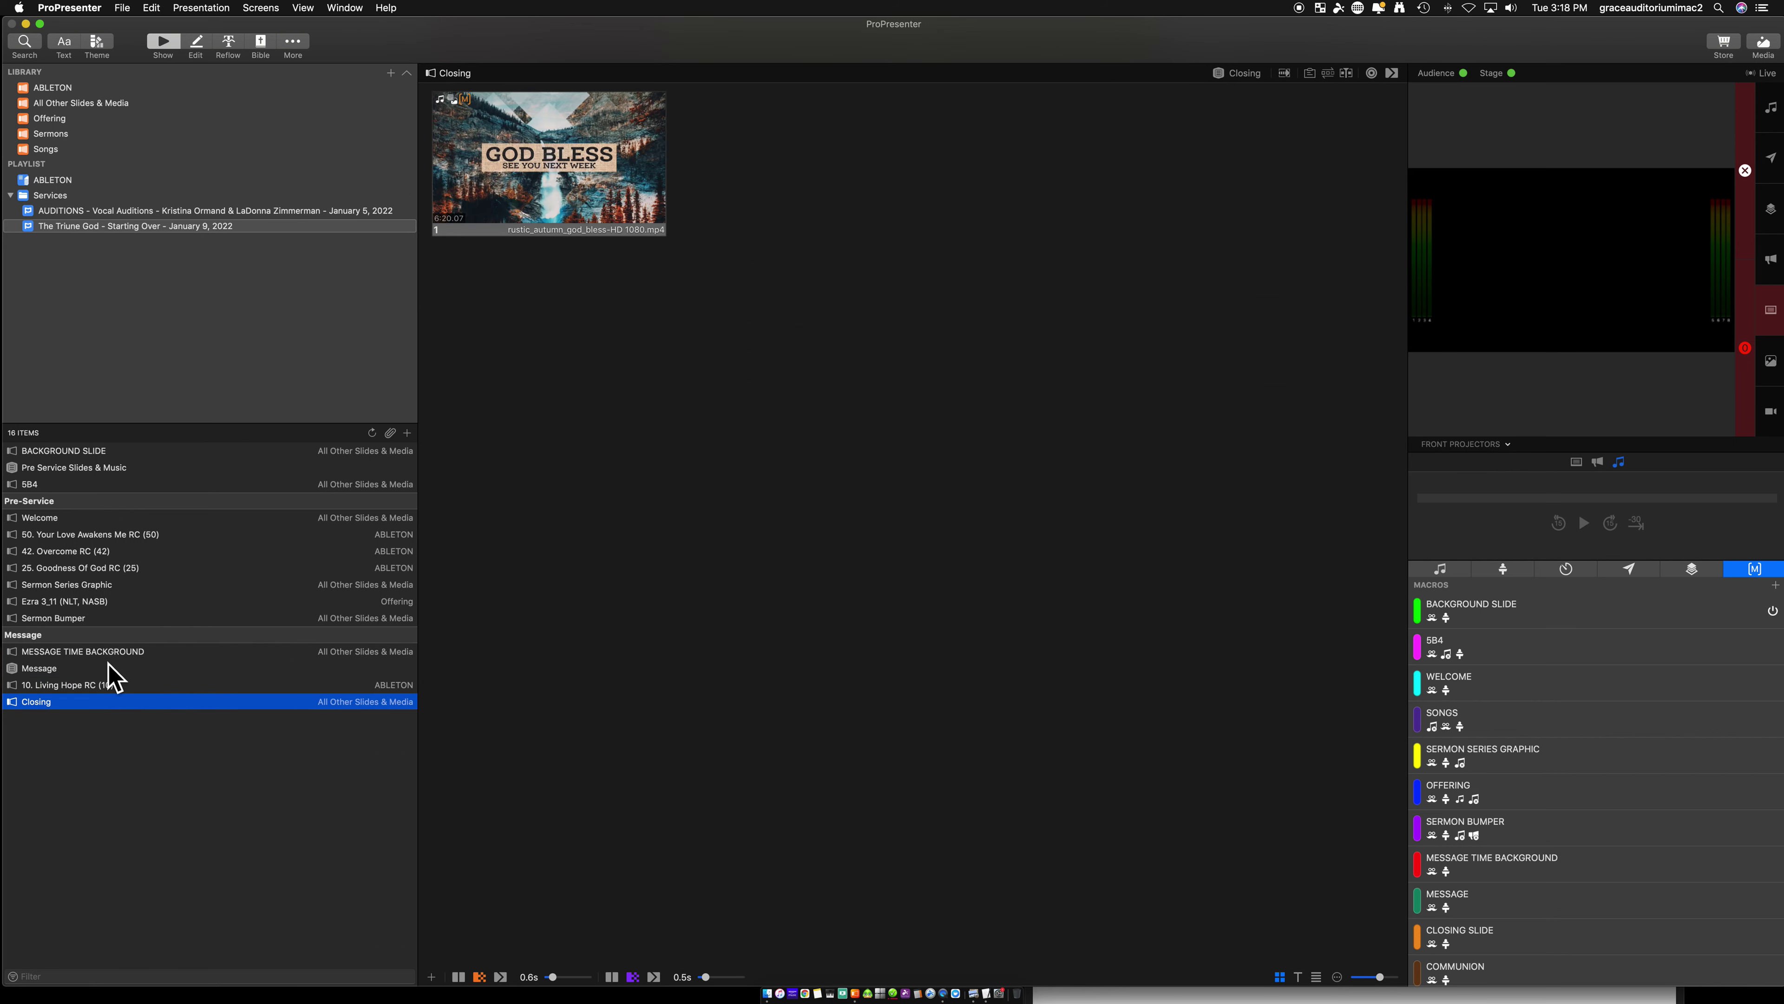
Return to the Message item's slides, drag in the Macros panel, and move Stream Deck right
left_click(48, 669)
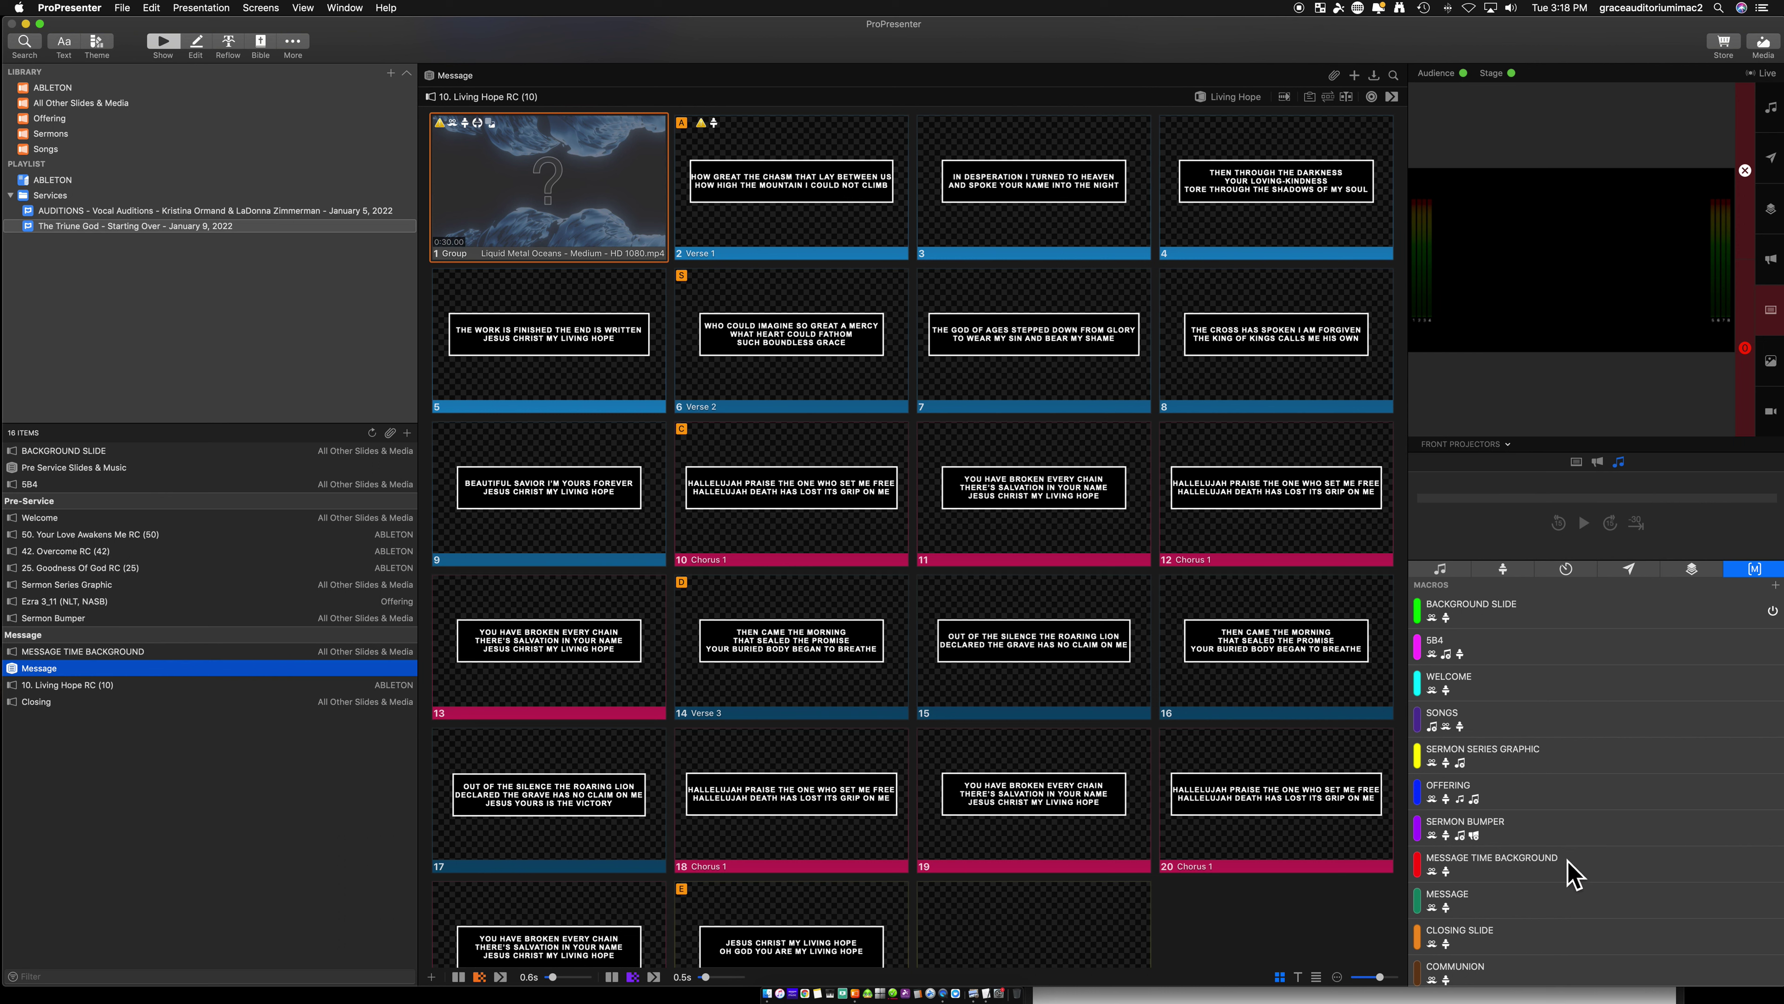
scroll(1574, 872, "down", 1)
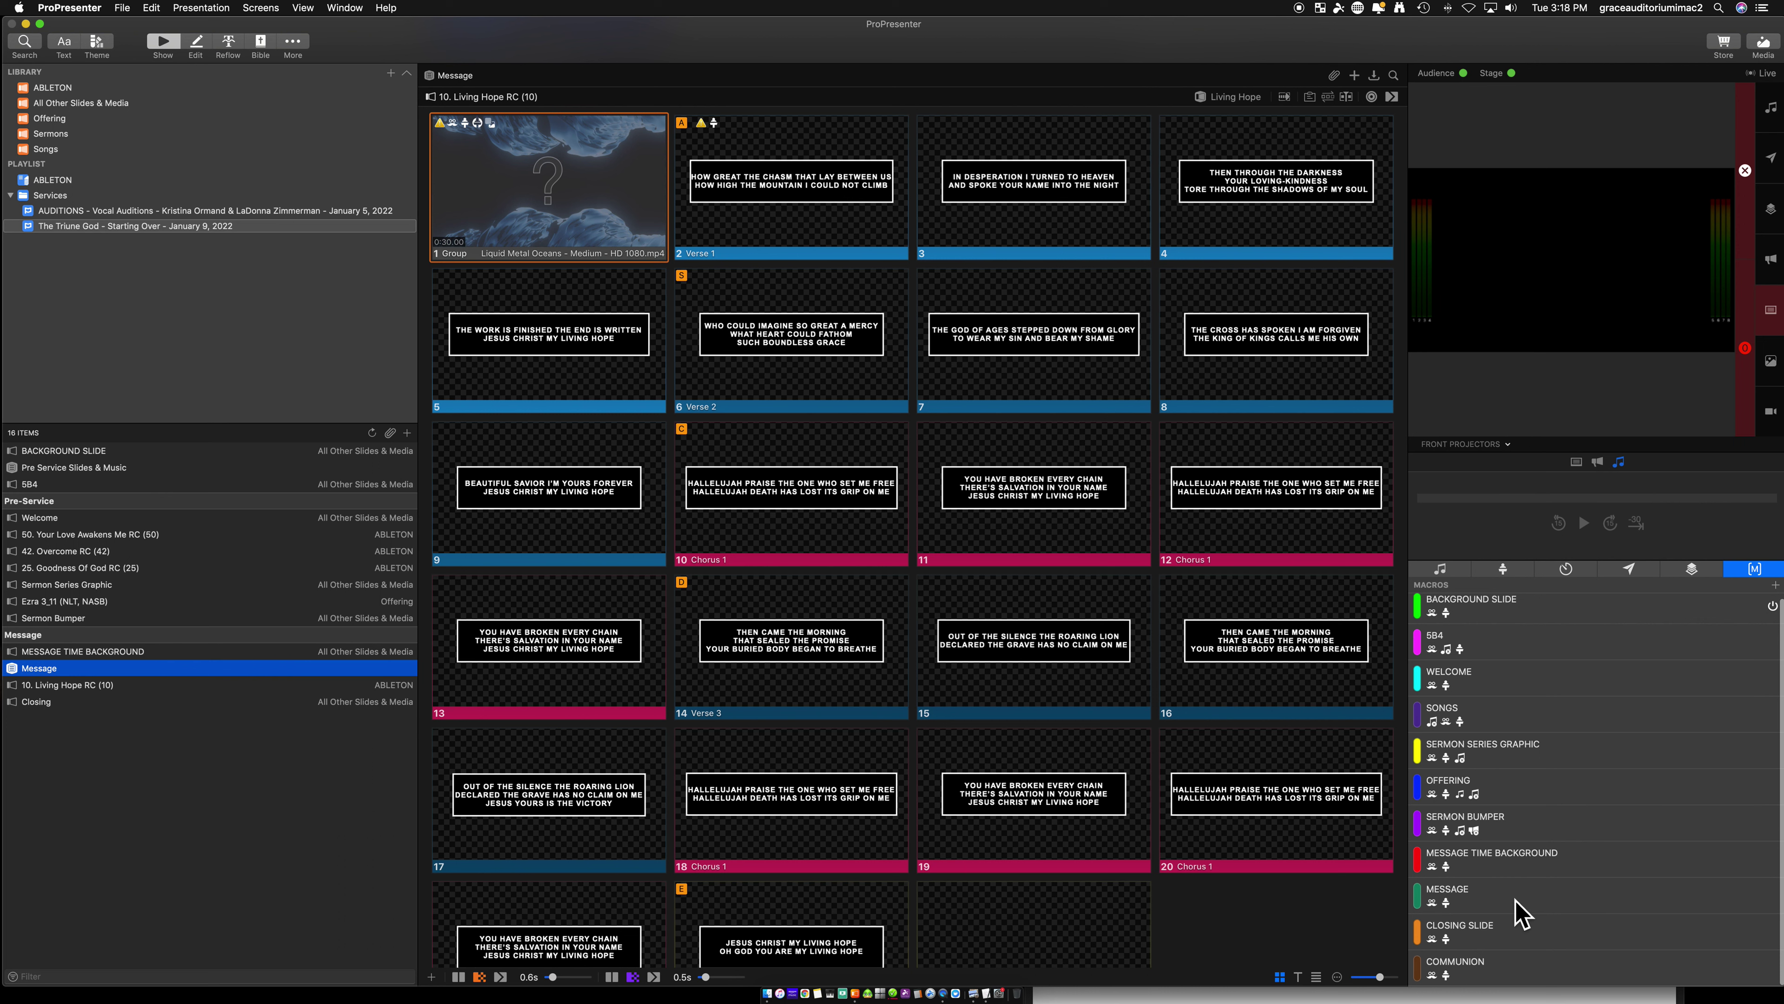
mouse_move(1510, 900)
left_mouse_down()
mouse_move(1454, 905)
mouse_move(1482, 908)
left_mouse_up()
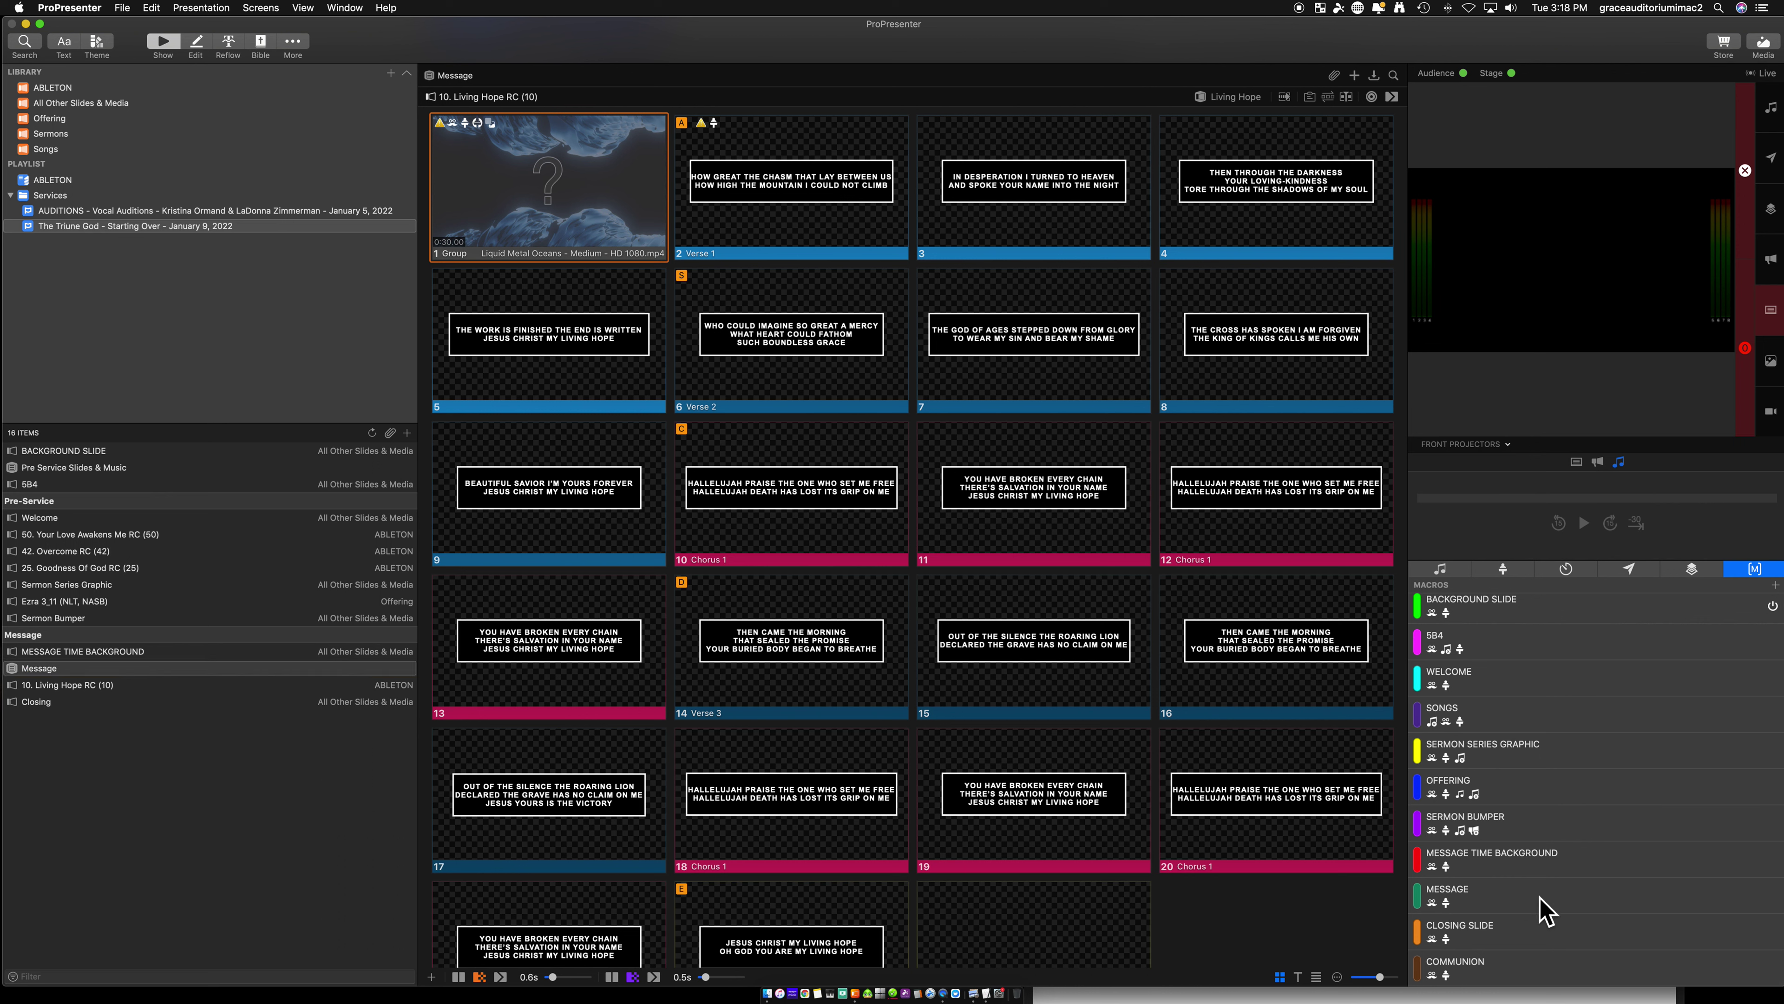
scroll(1300, 661, "down", 1)
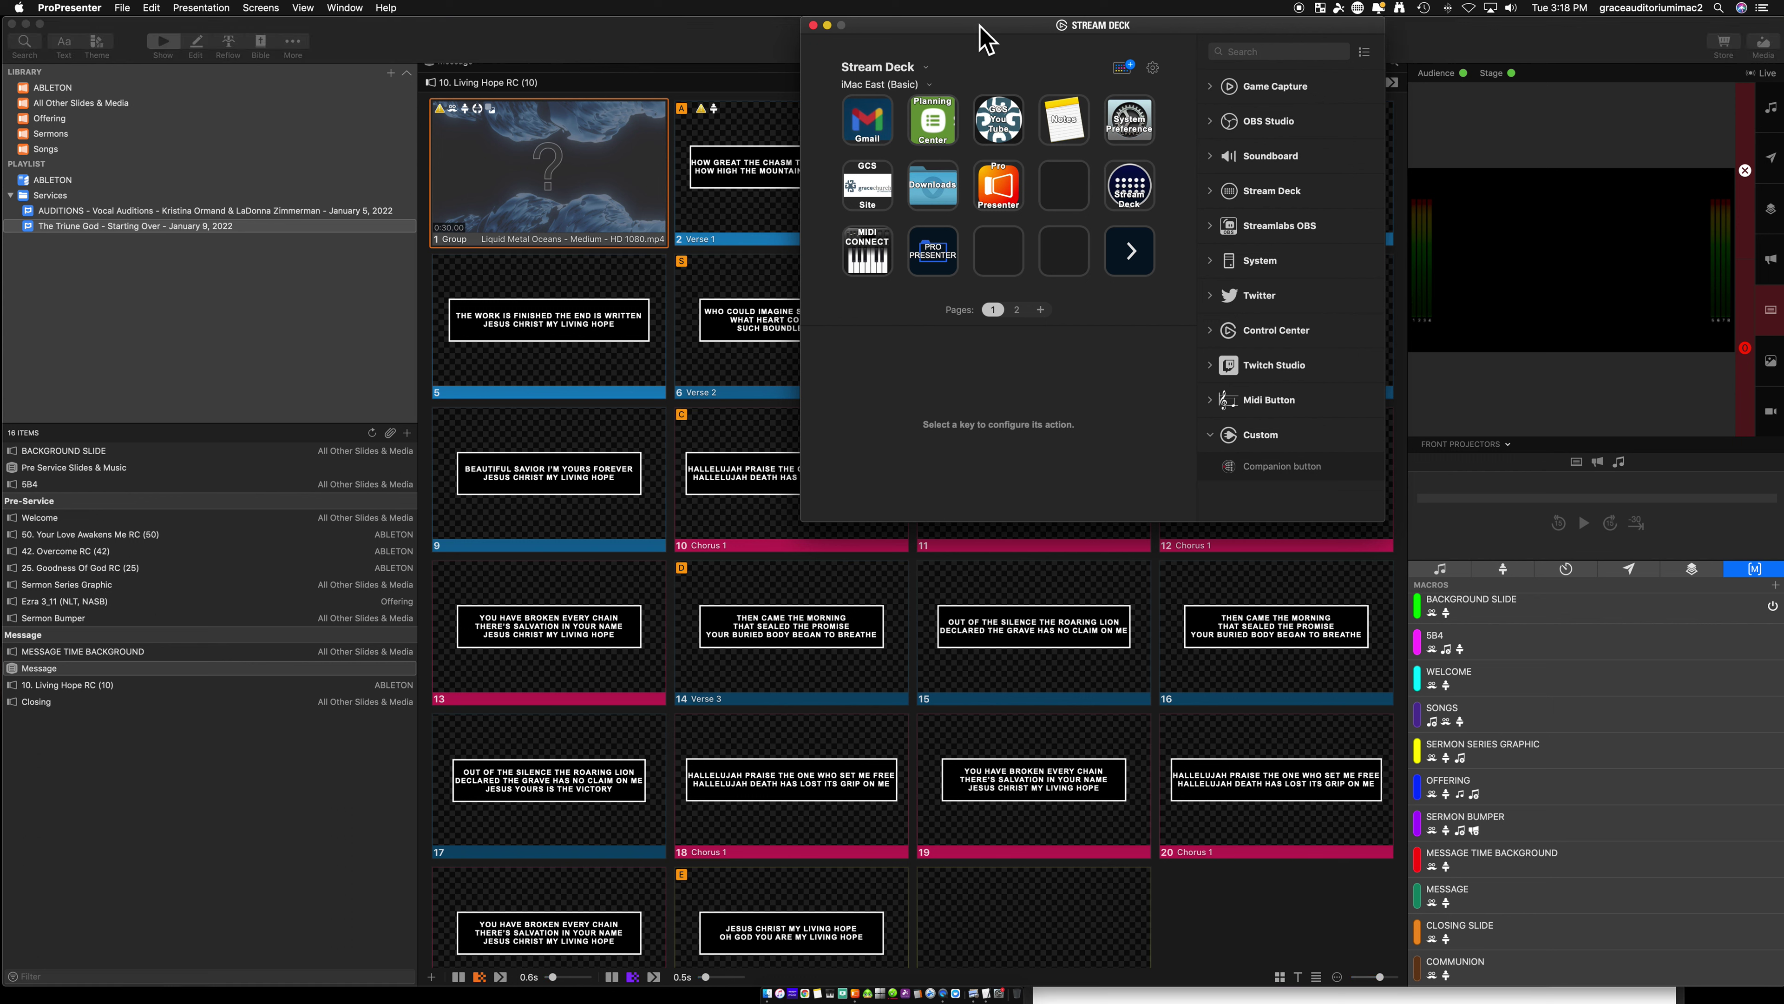
left_click_drag(984, 31, 1224, 243)
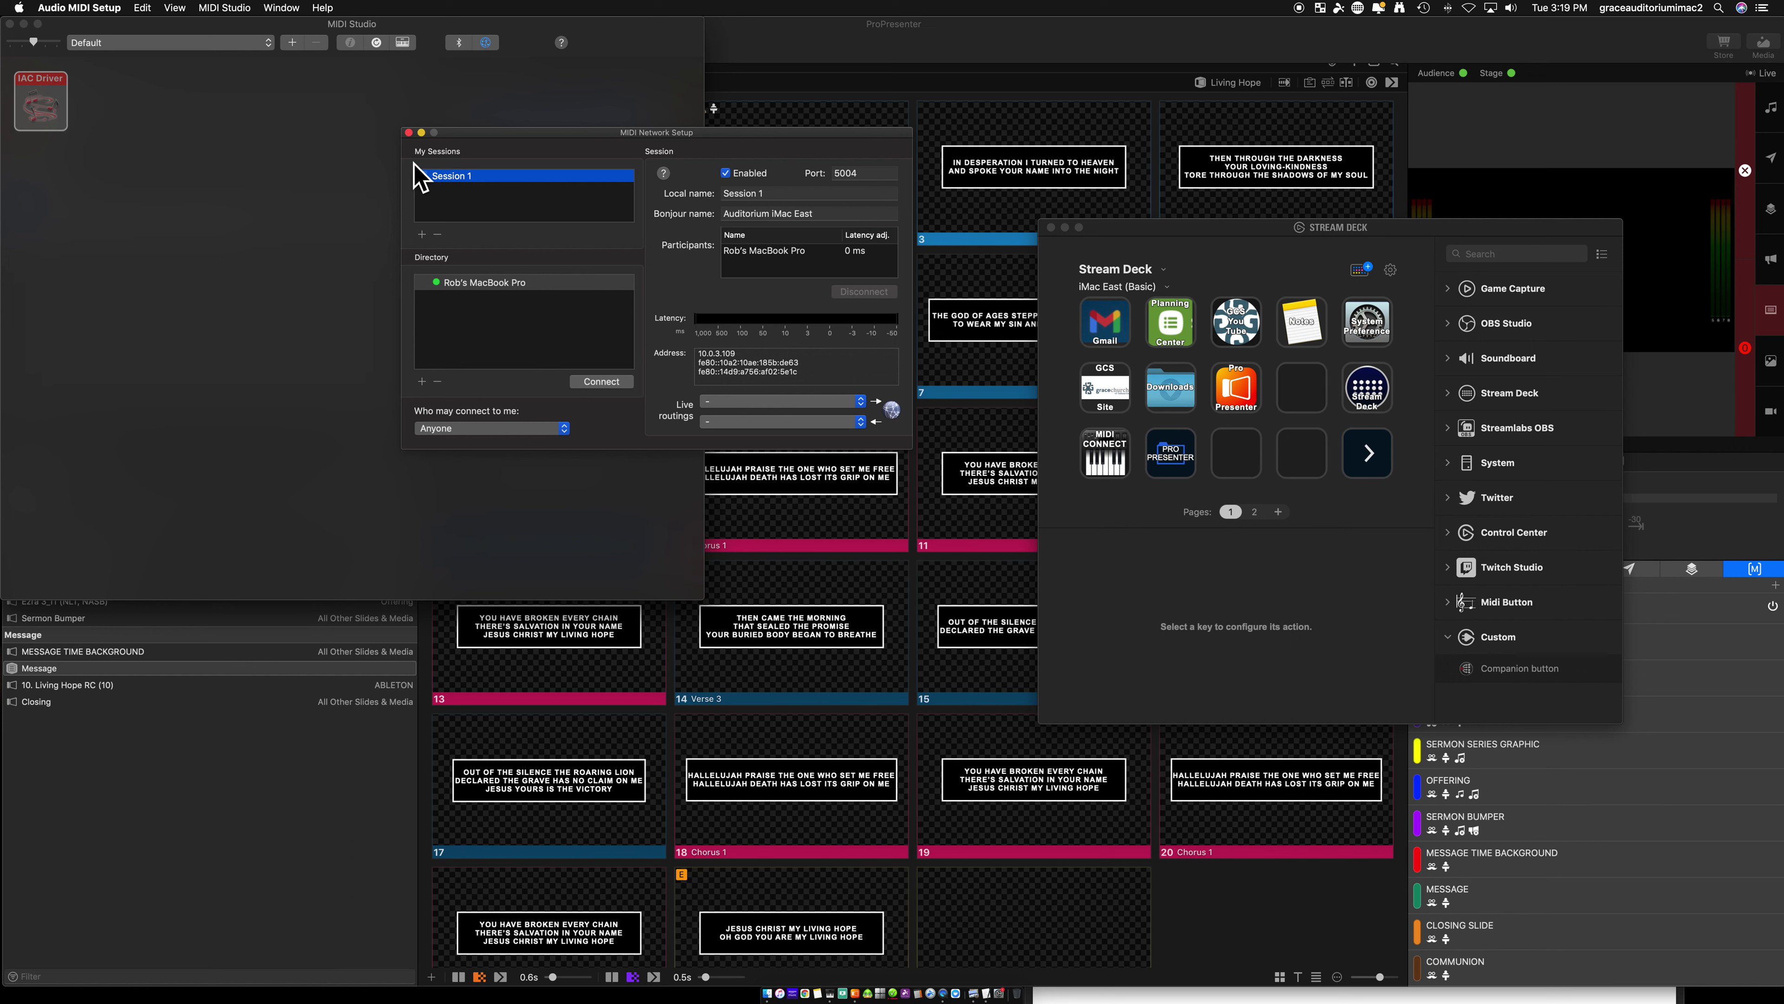
Close the MIDI and Stream Deck windows, reopen Audio MIDI Setup, and open Network settings
left_click(409, 133)
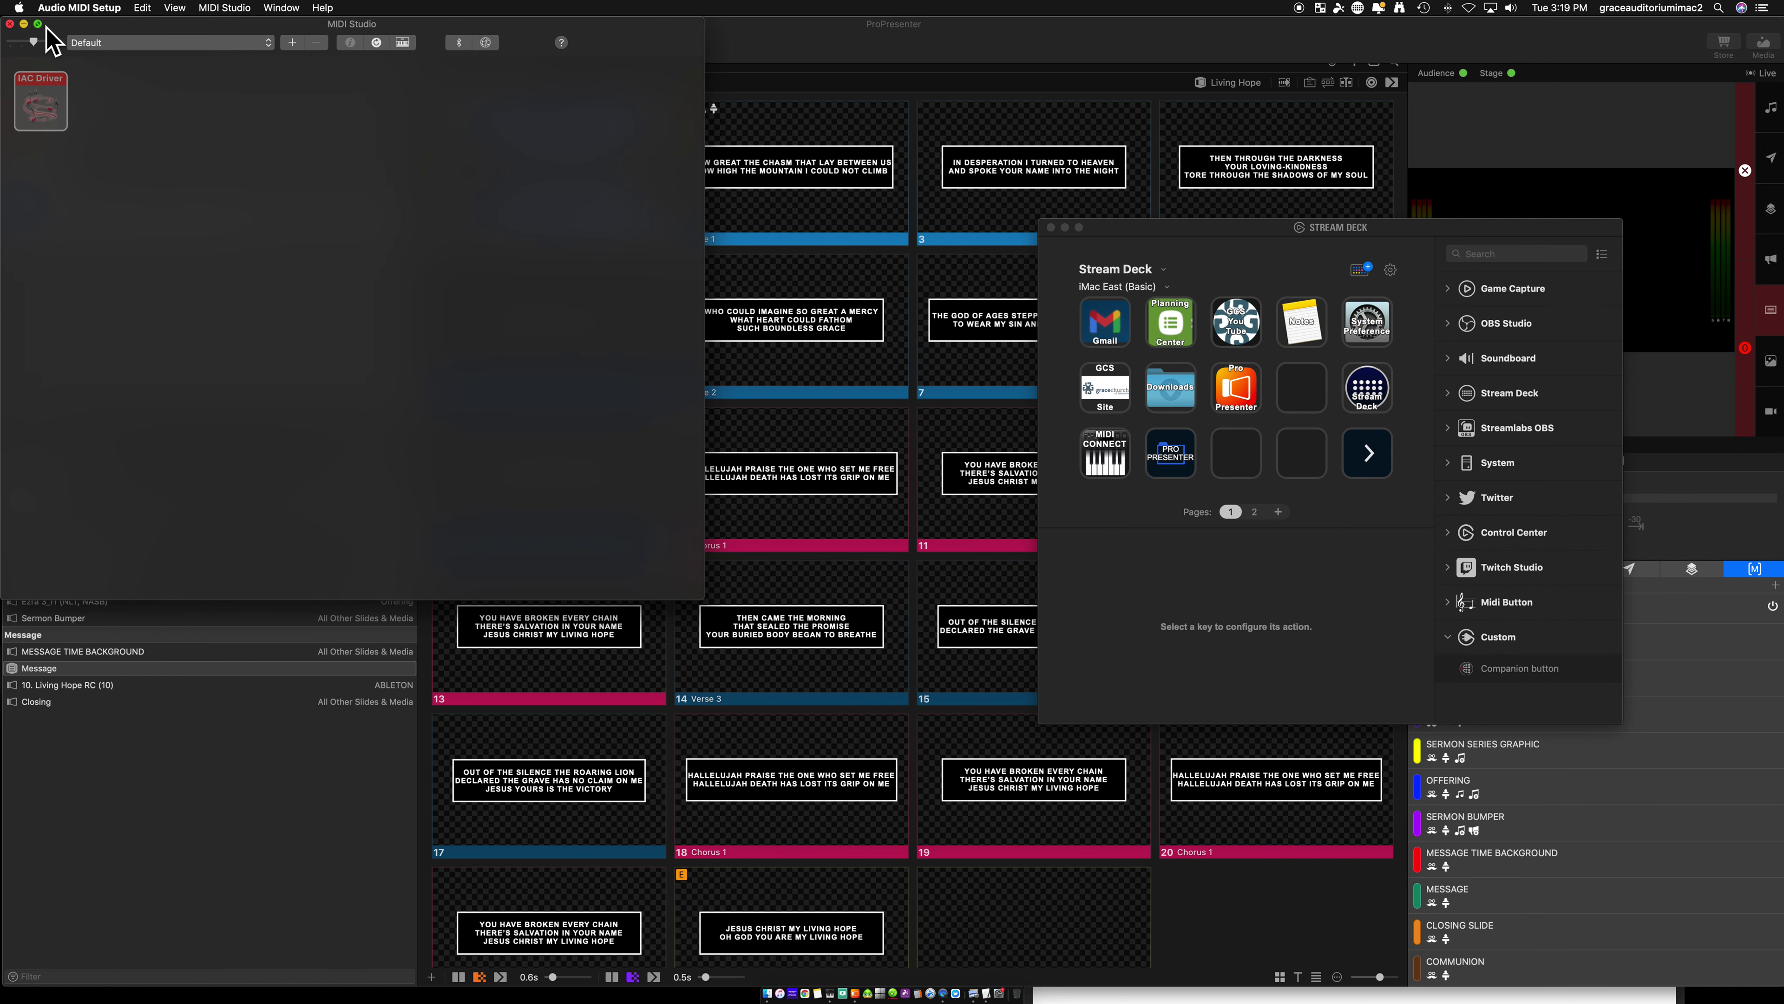
left_click(10, 24)
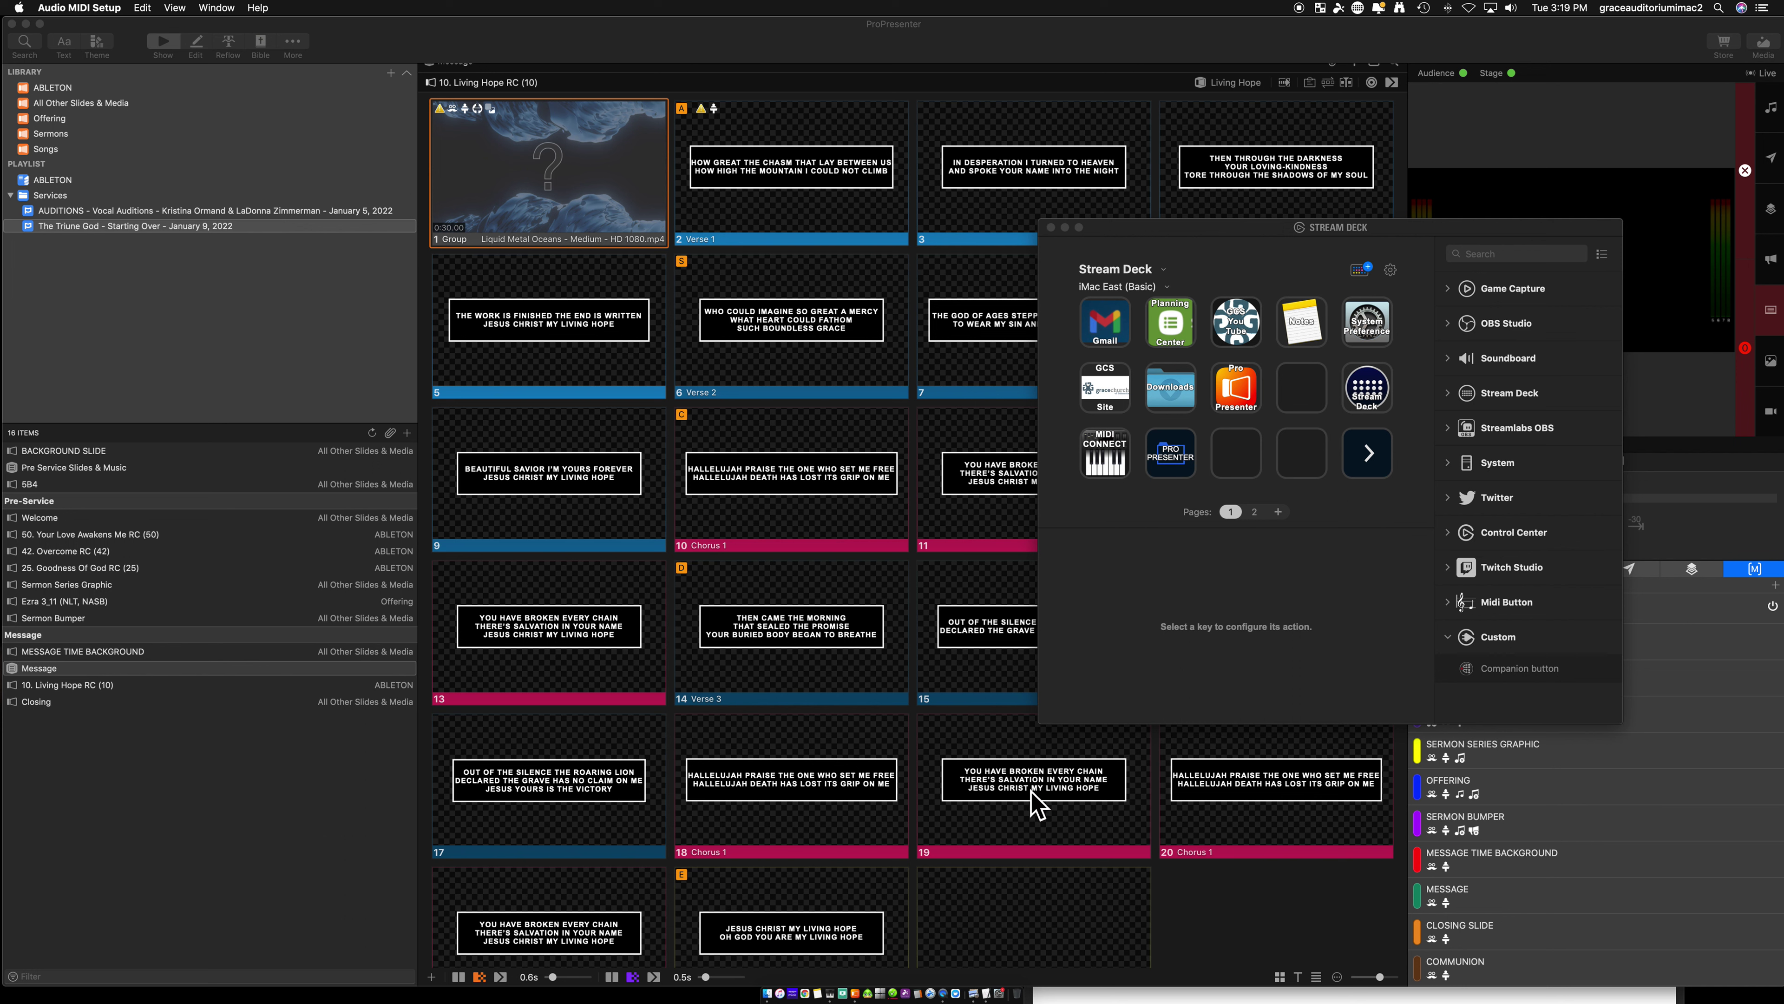
left_click(1051, 227)
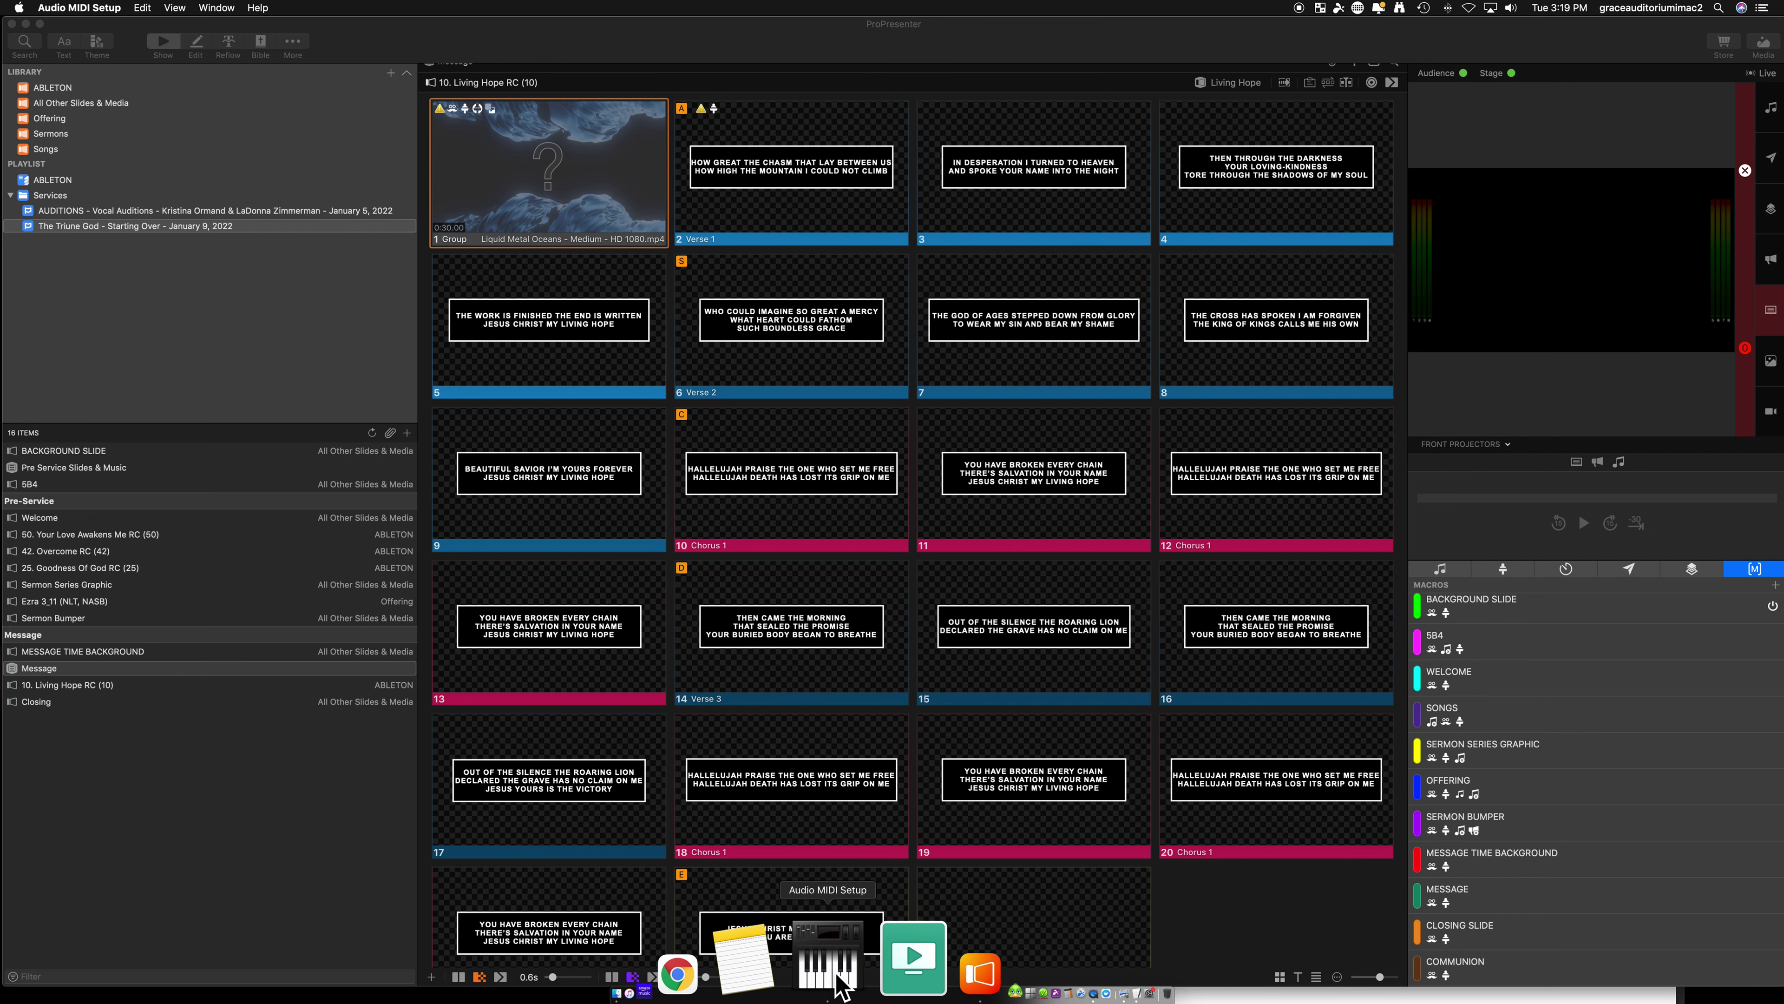
left_click(836, 974)
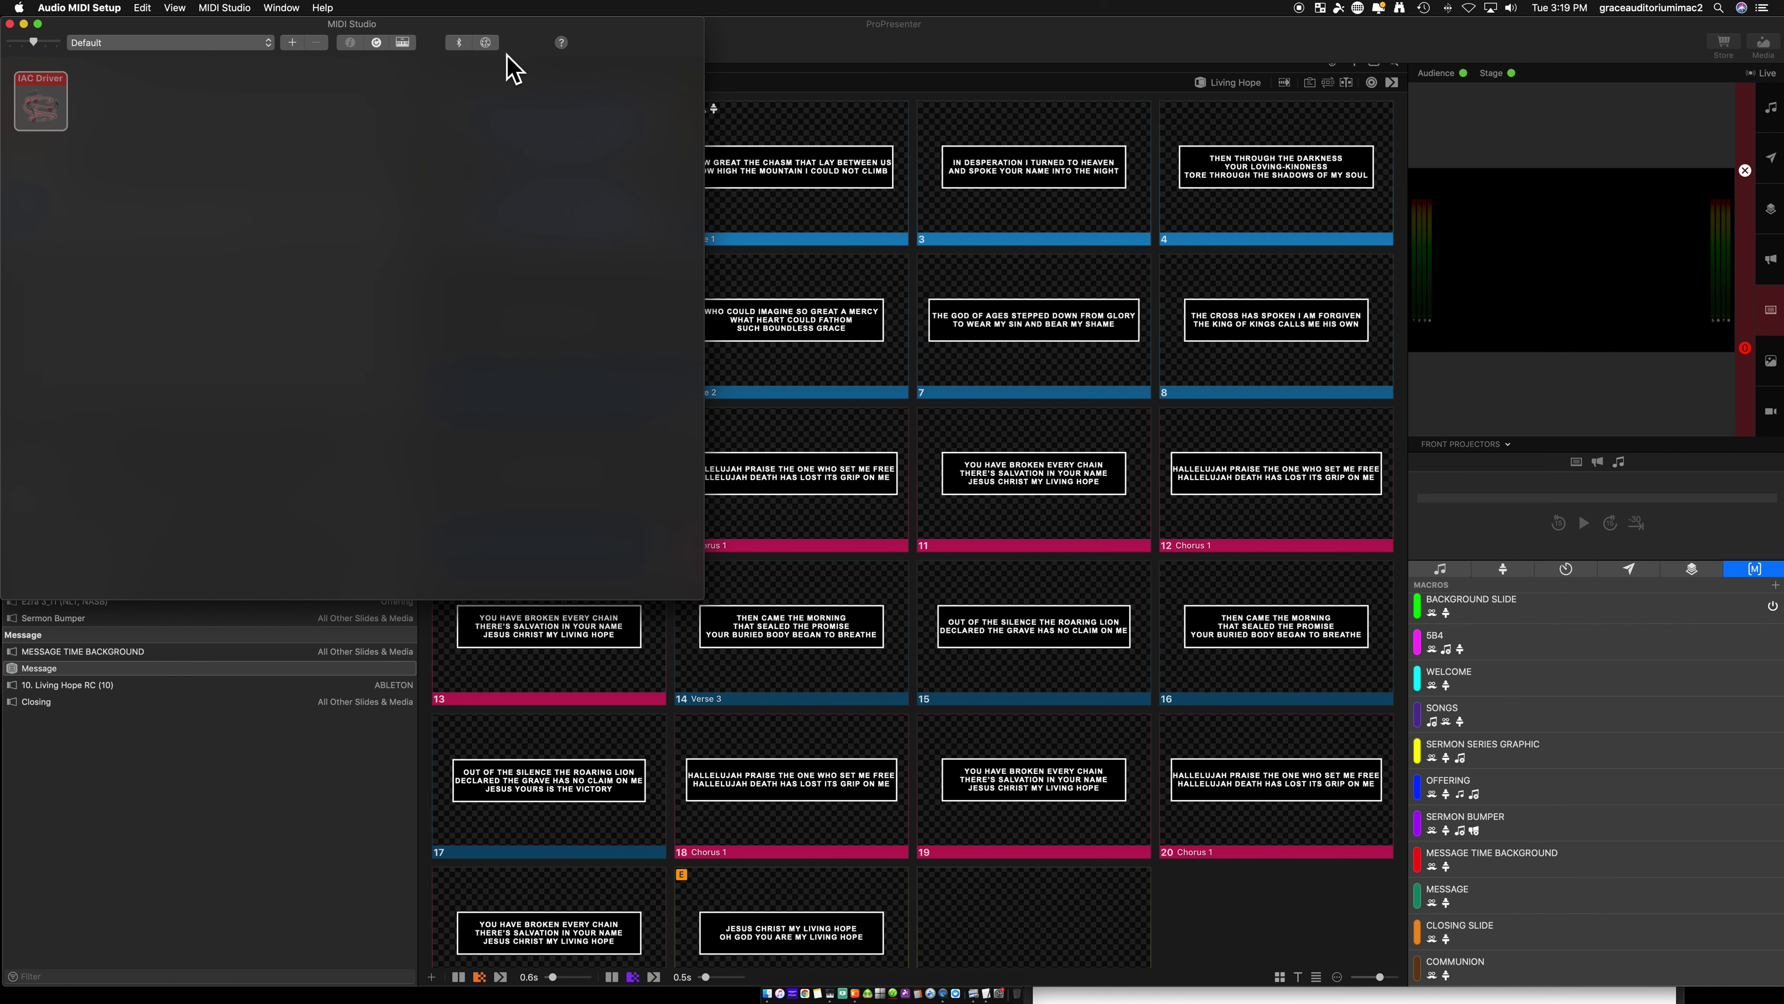
left_click(490, 46)
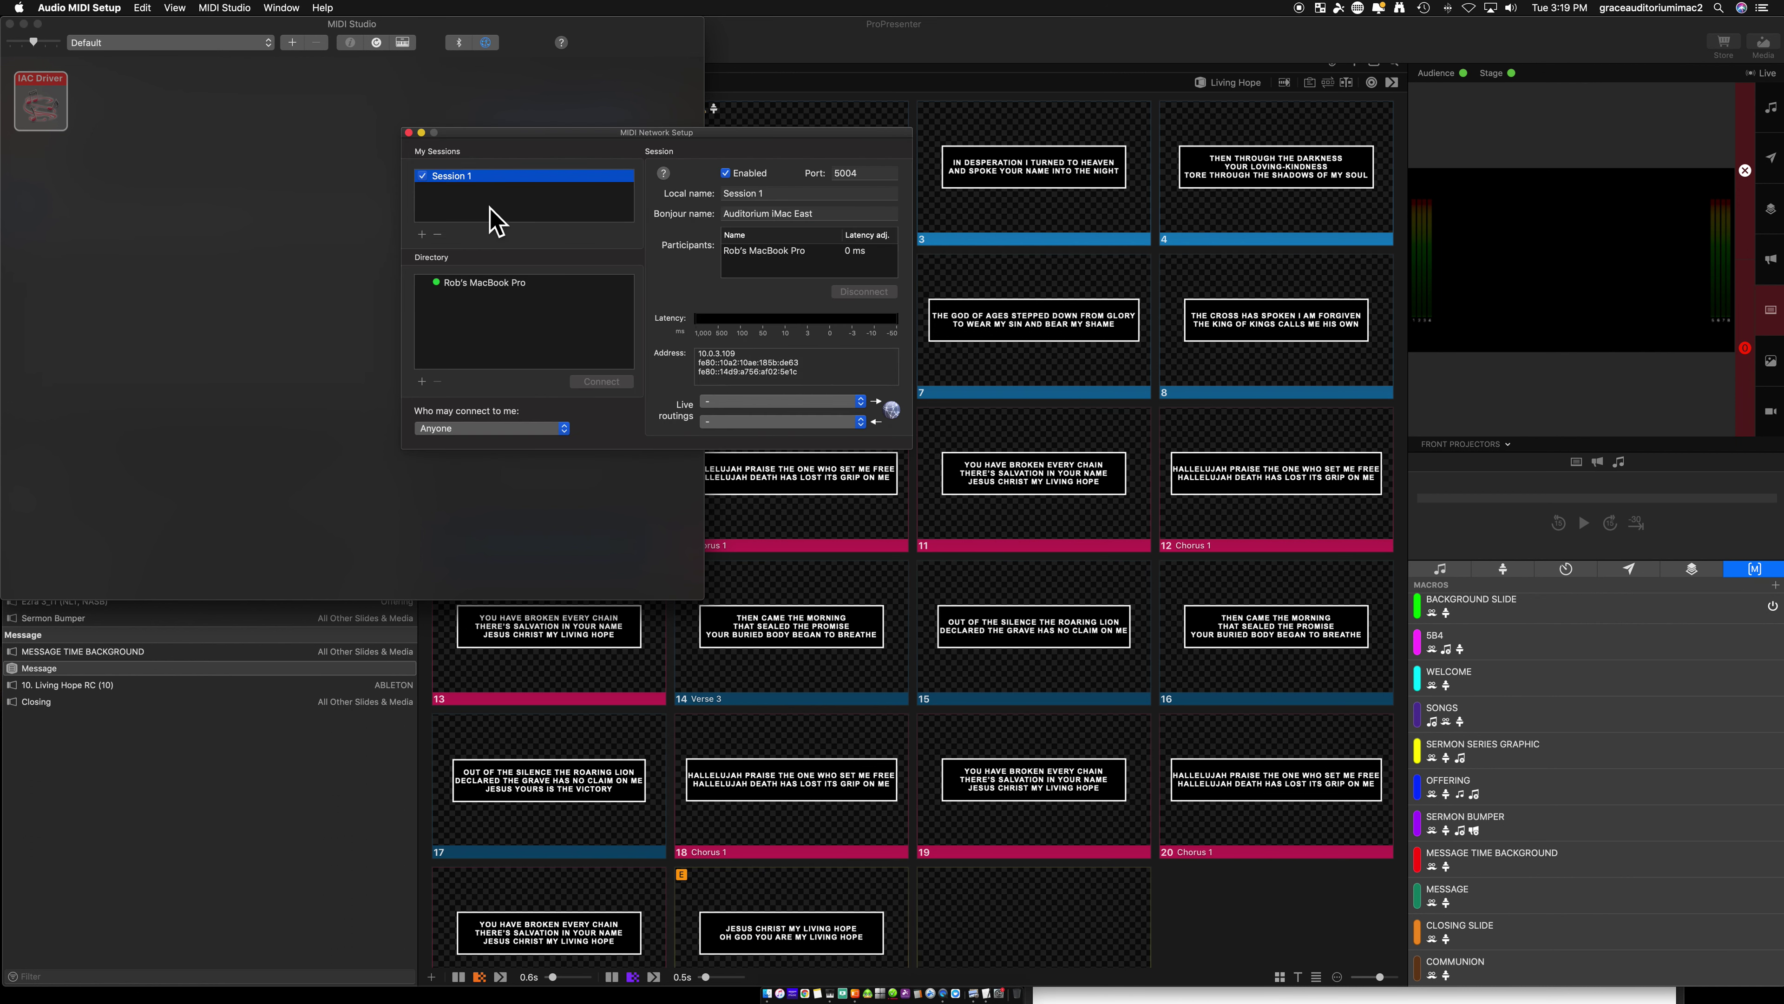
Hide and then show the MIDI Studio window again from the Window menu
left_click(285, 7)
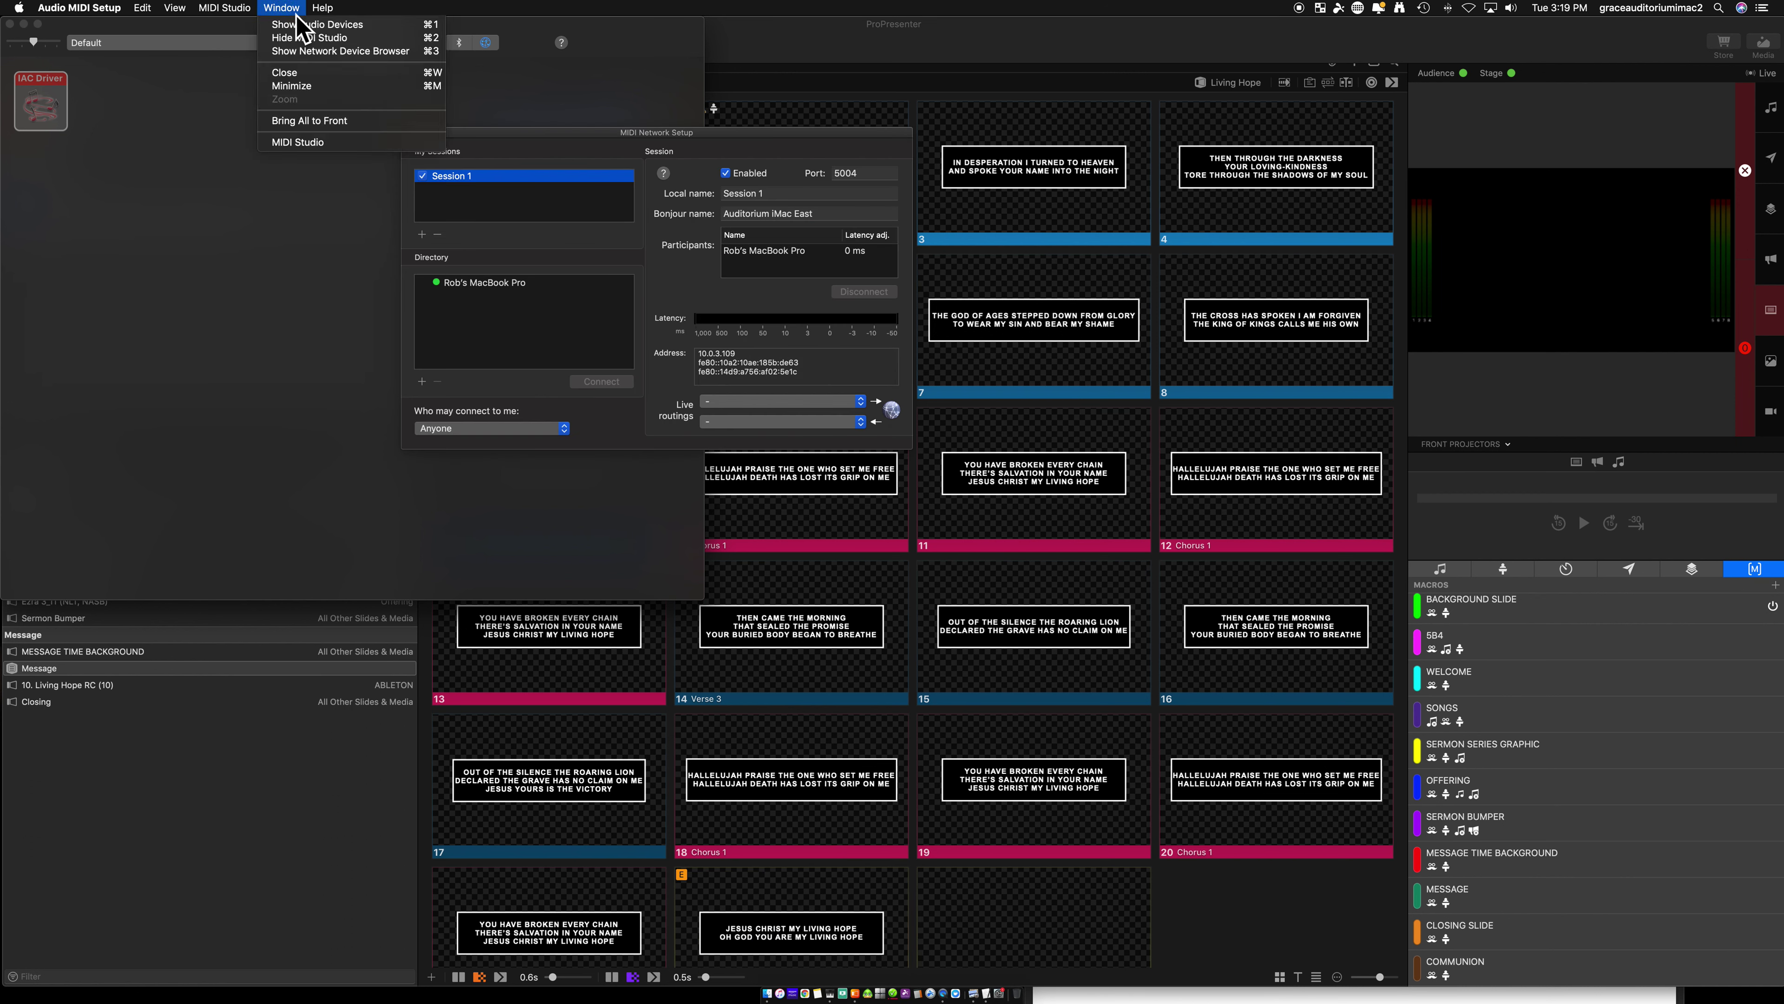
left_click(308, 43)
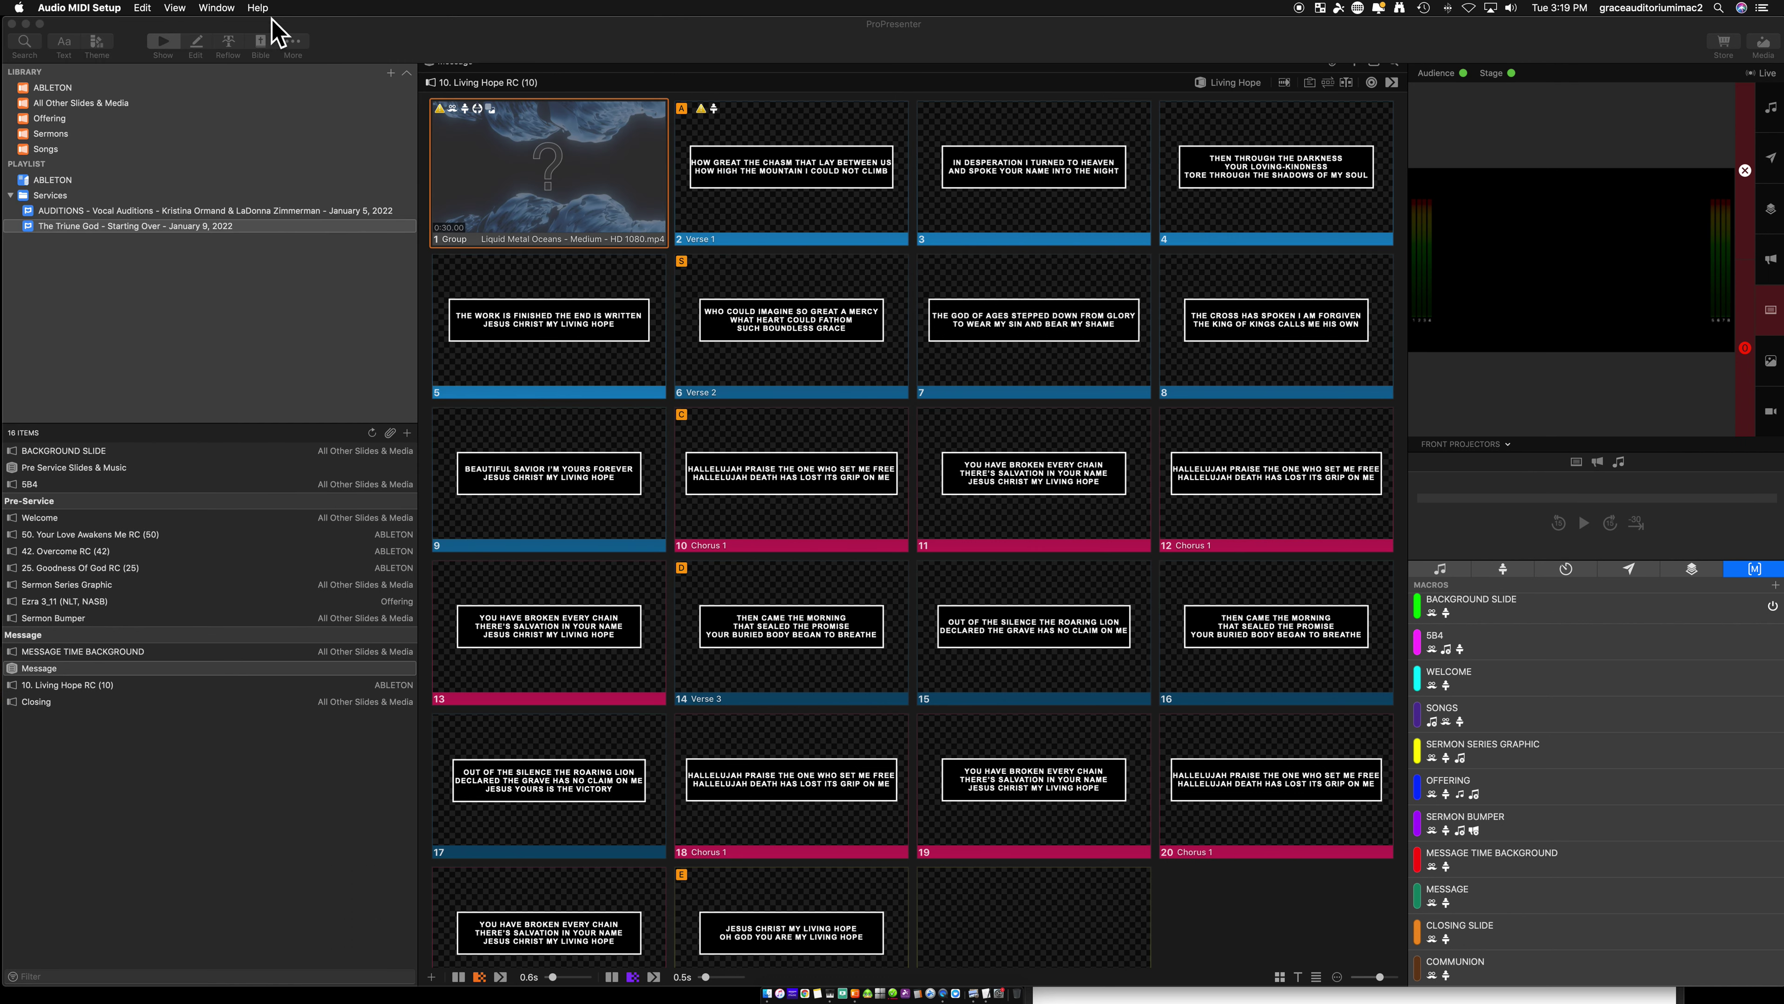
left_click(99, 7)
mouse_move(215, 8)
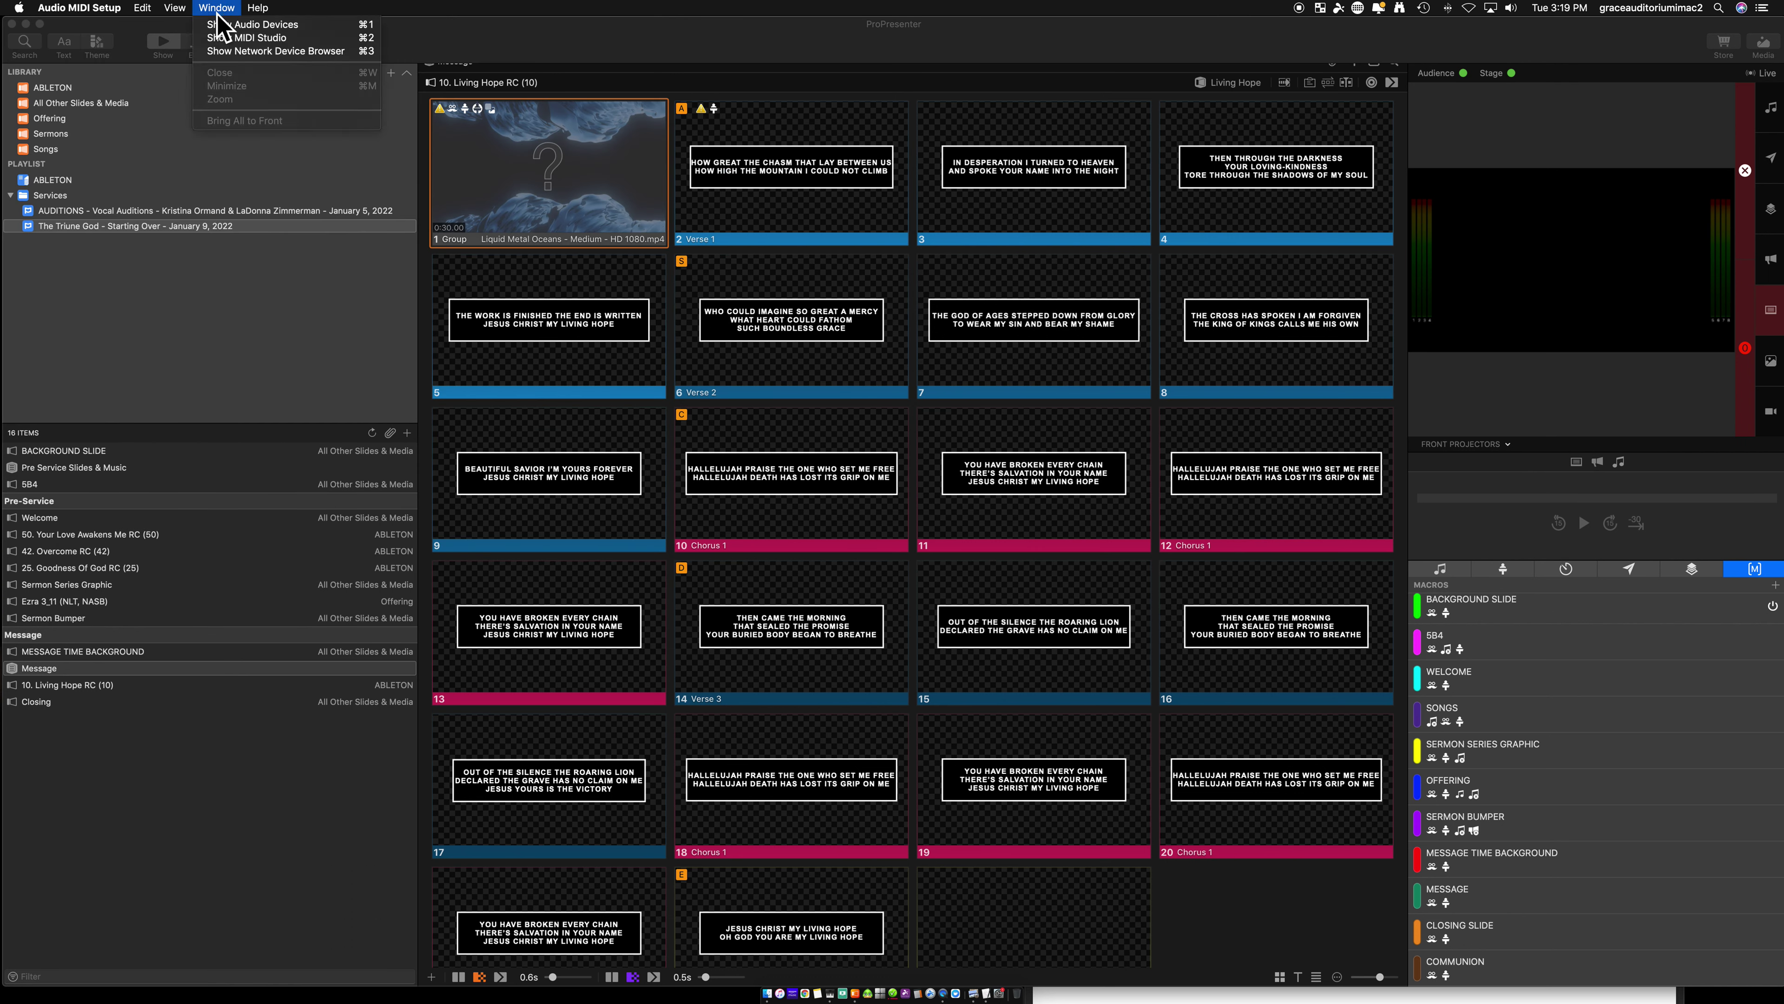
left_click(226, 38)
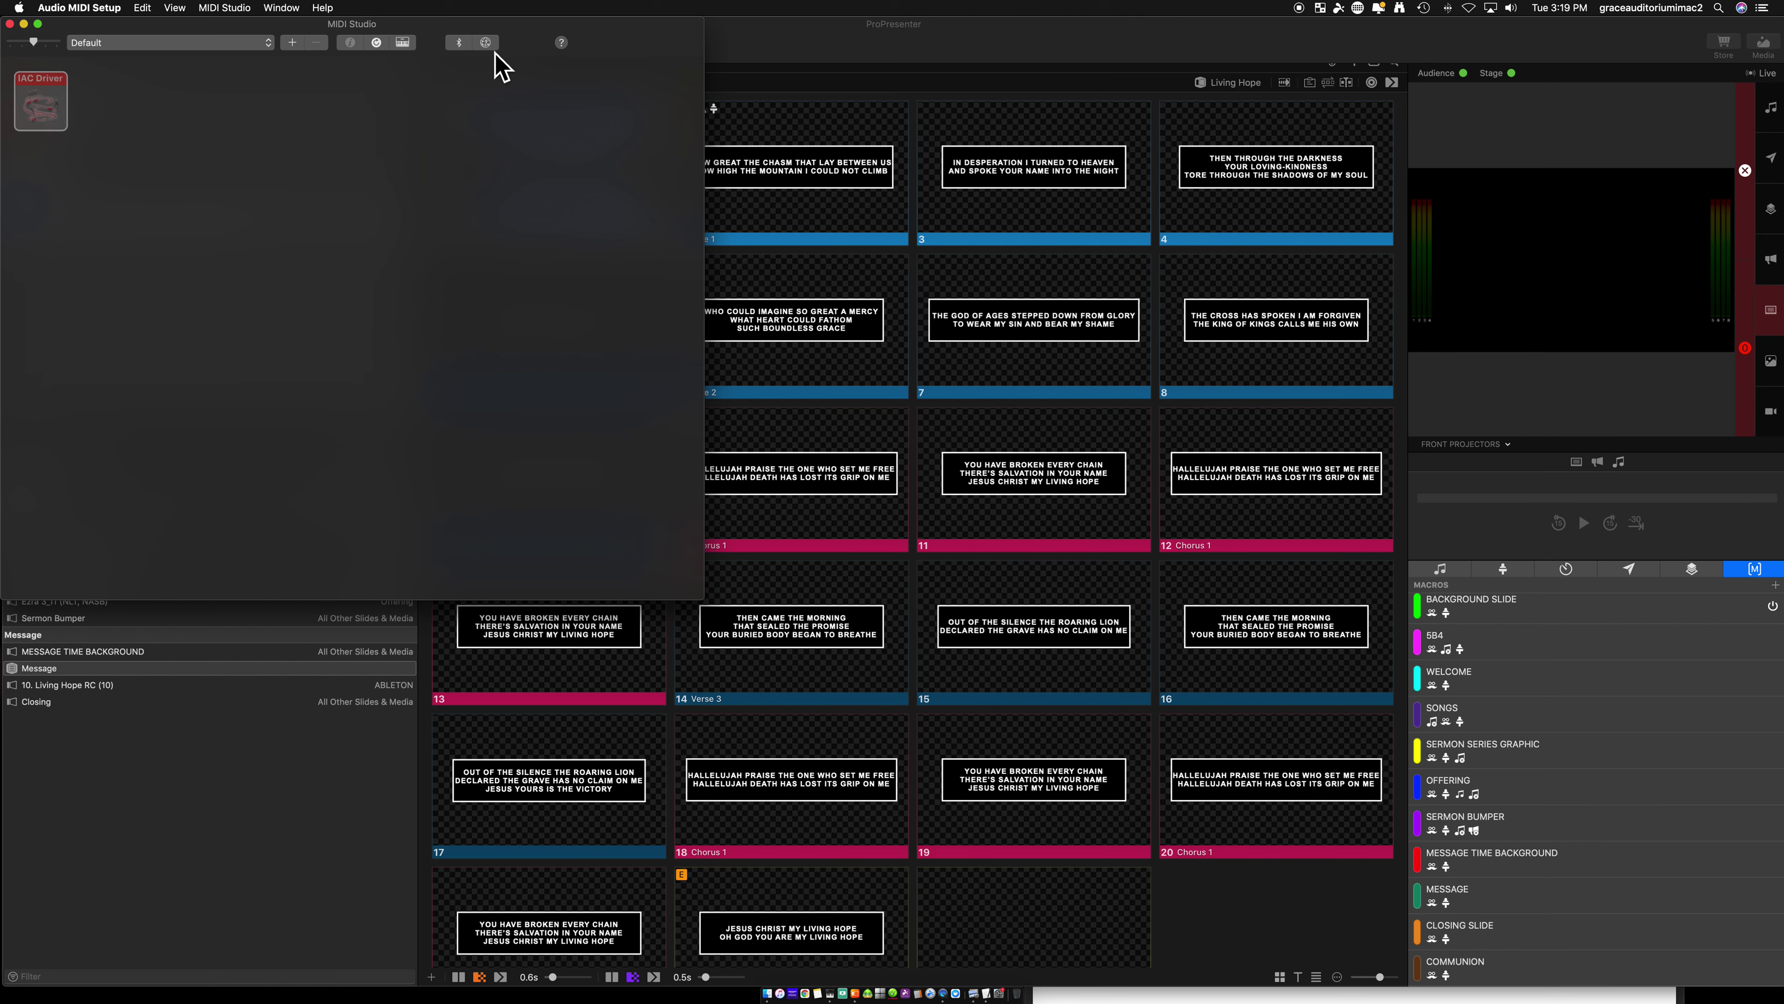
left_click(282, 9)
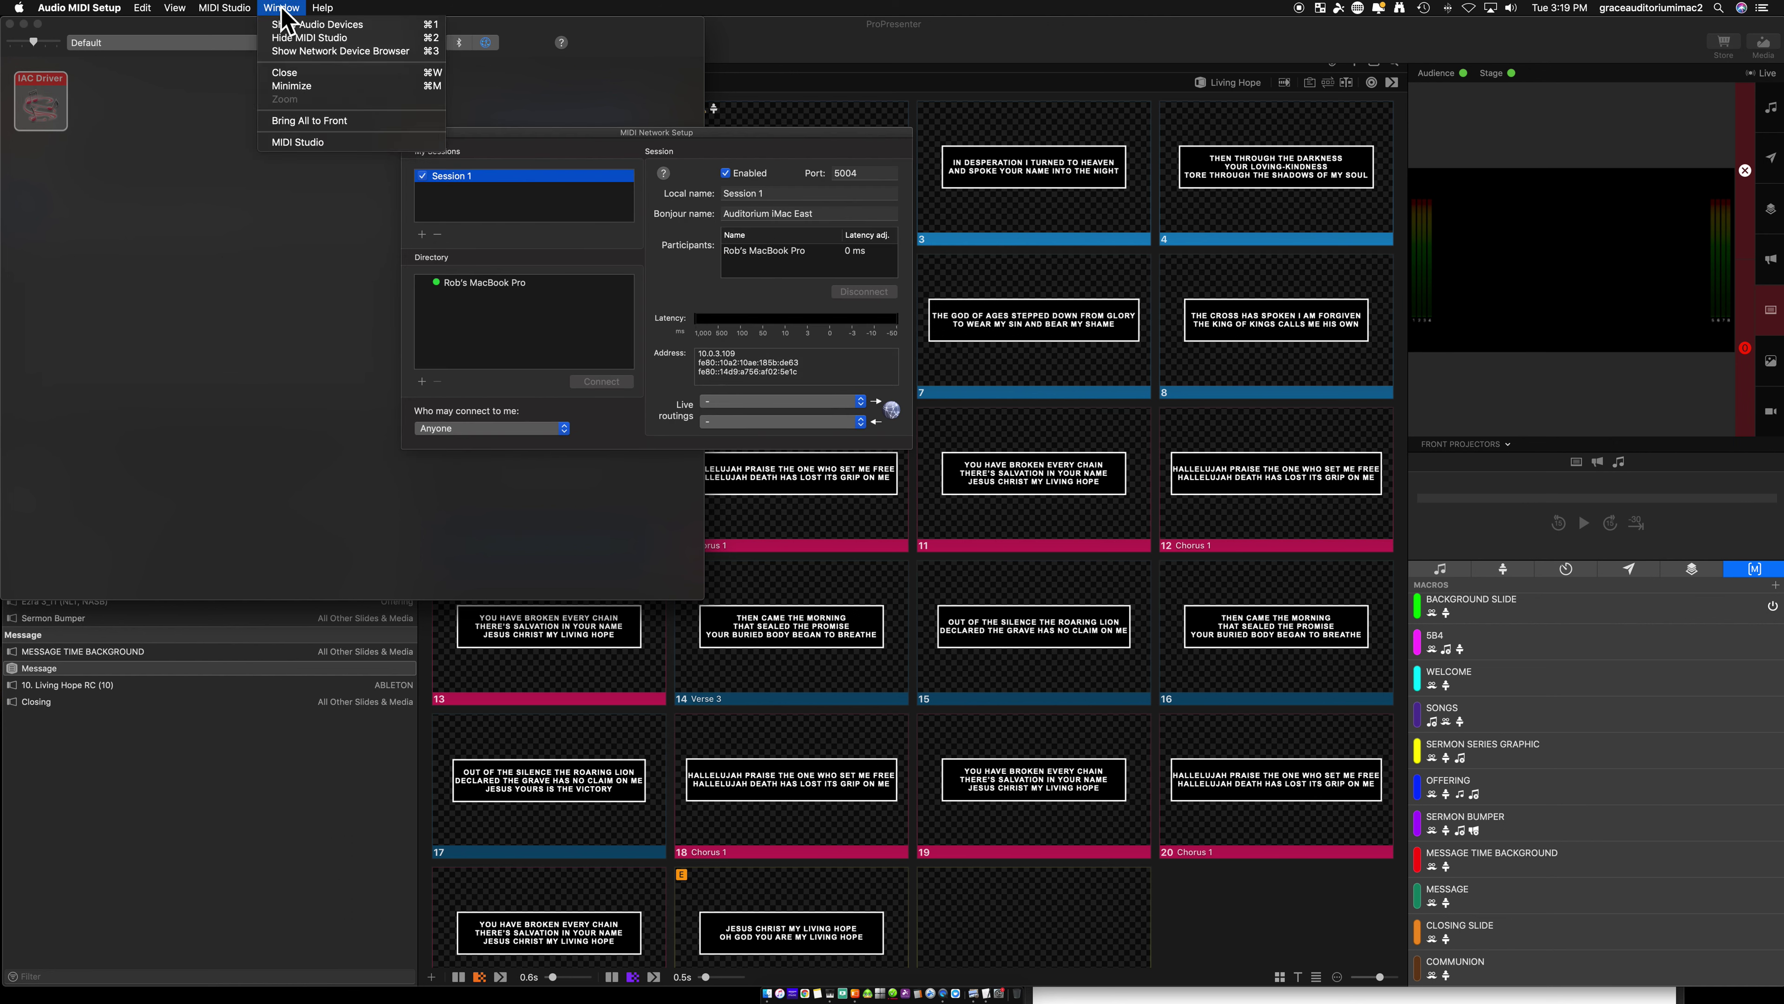
left_click(591, 145)
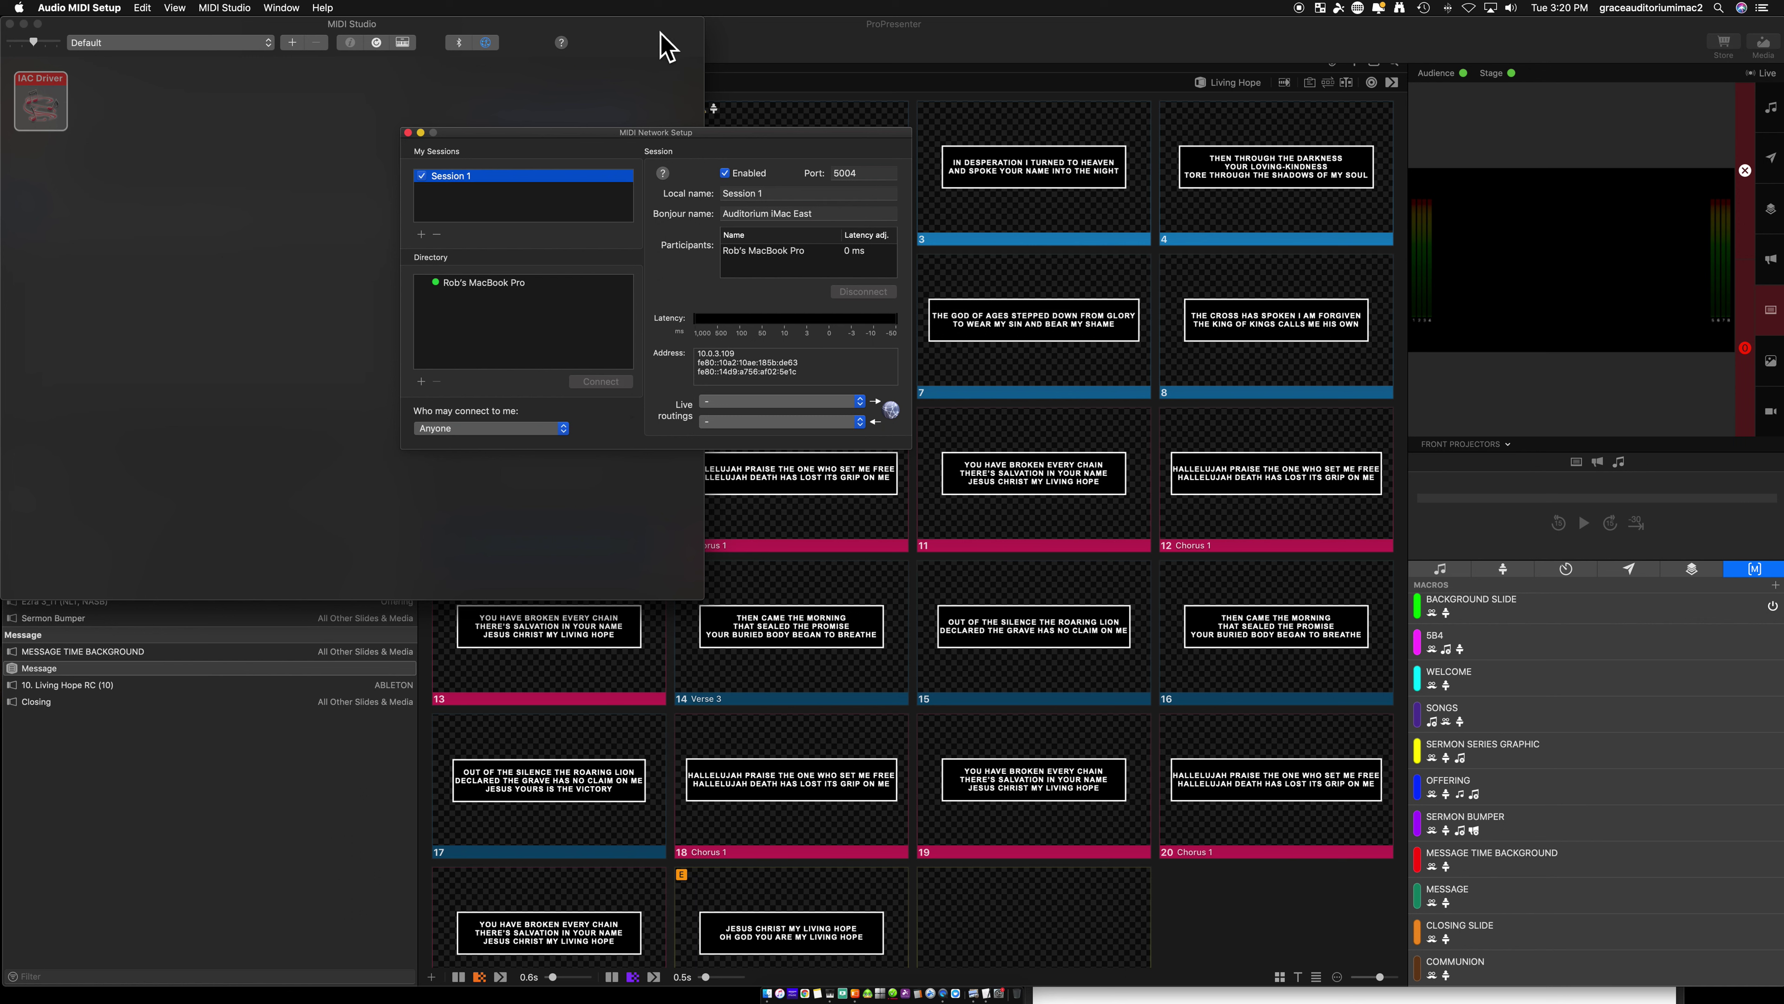
Bring ProPresenter to the front over the MIDI setup windows, showing the Living Hope slides
left_click(780, 50)
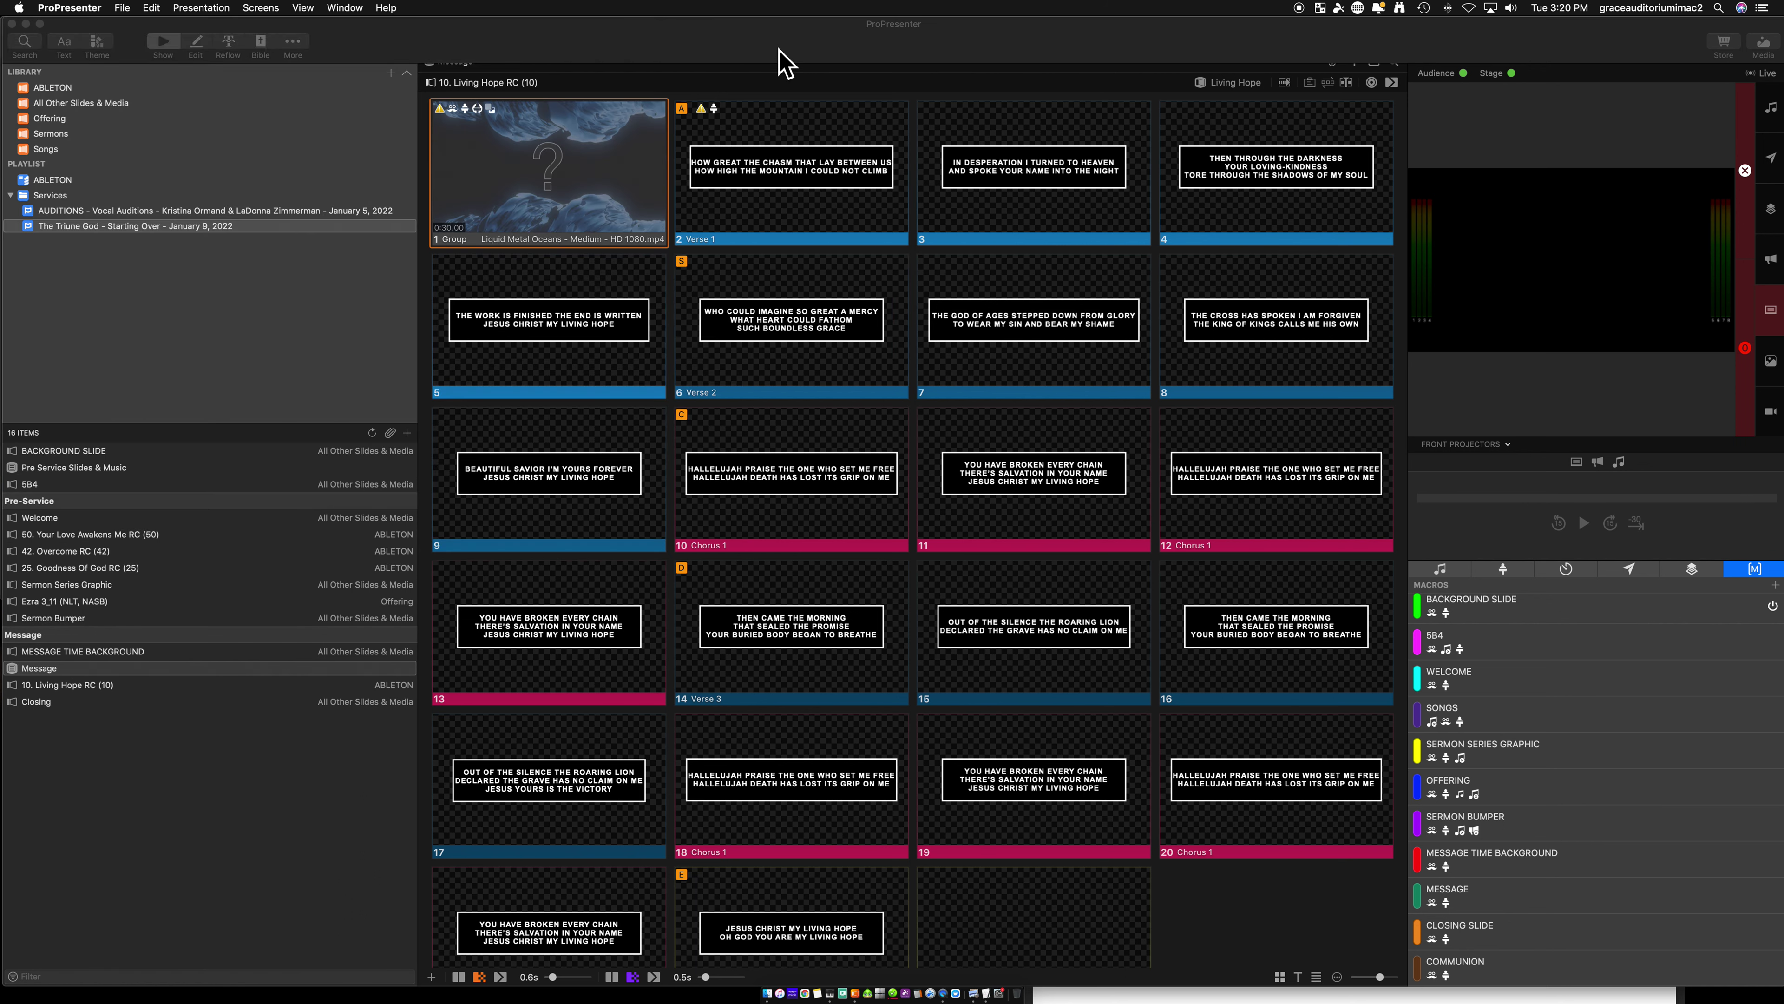